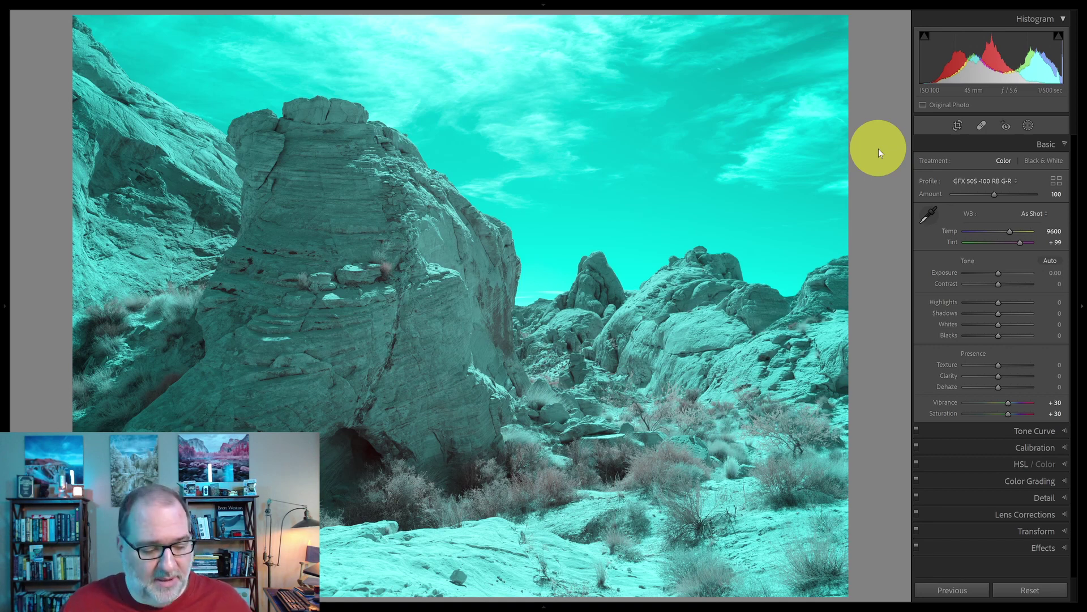
White-balance off the sky, then twice off the large rock, ending at Temp 4550, Tint −15
key(w)
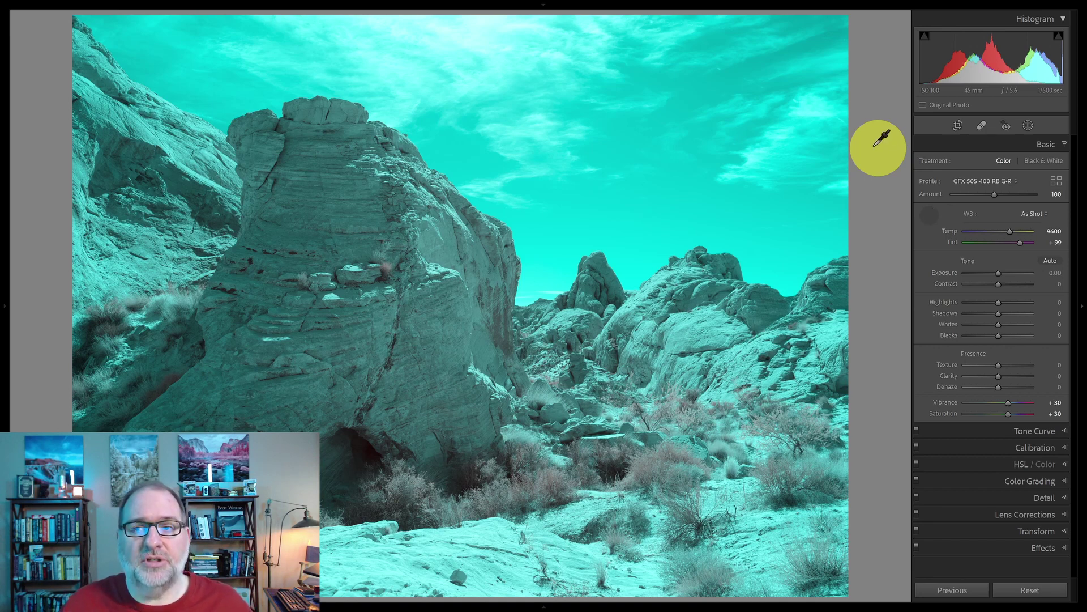
click(475, 44)
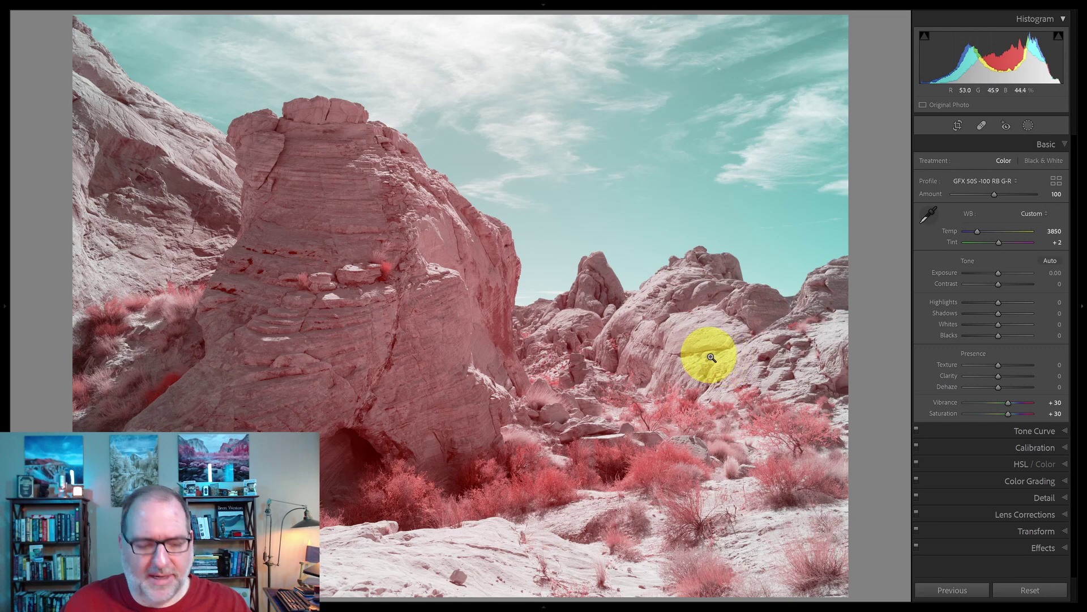
key(w)
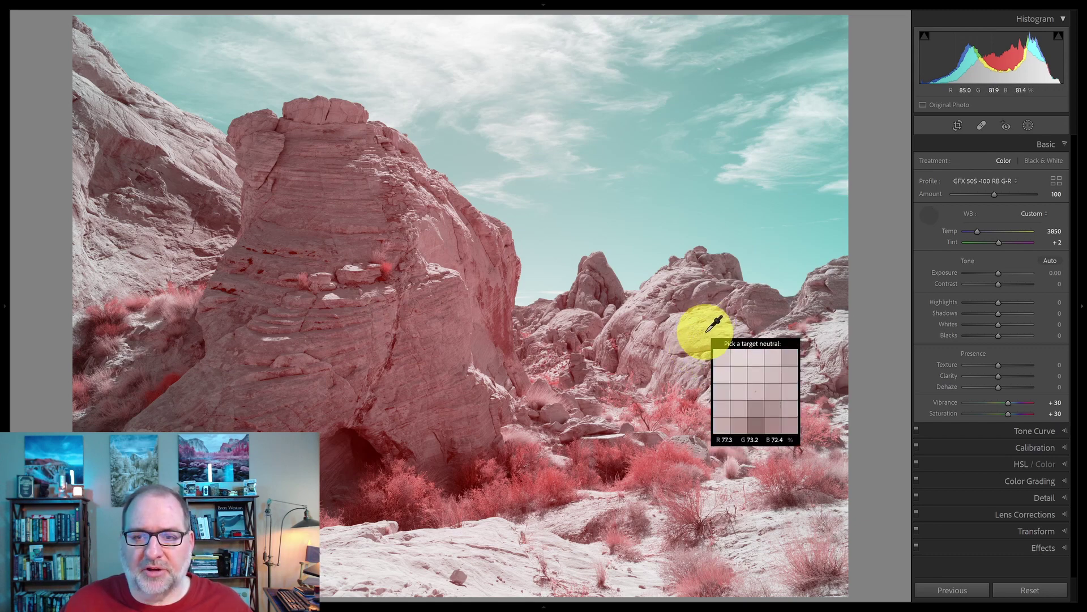
click(709, 336)
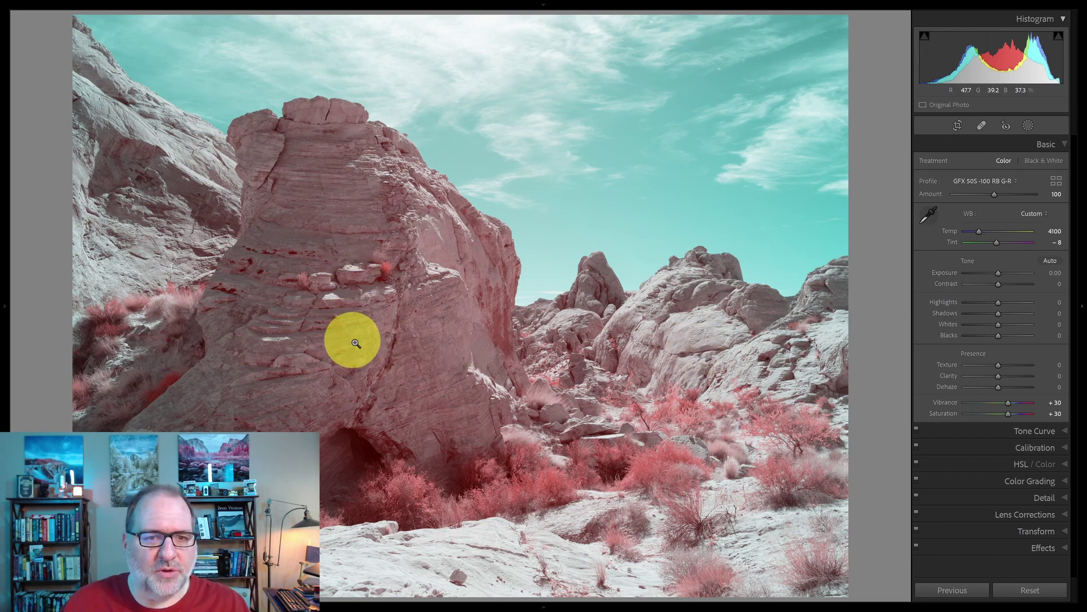
key(w)
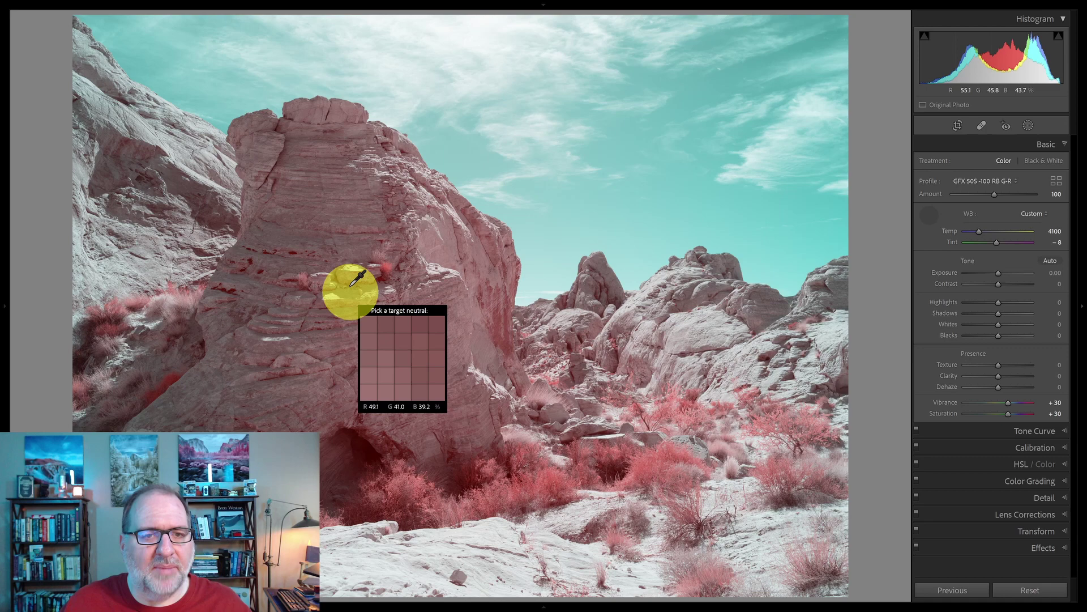
click(316, 240)
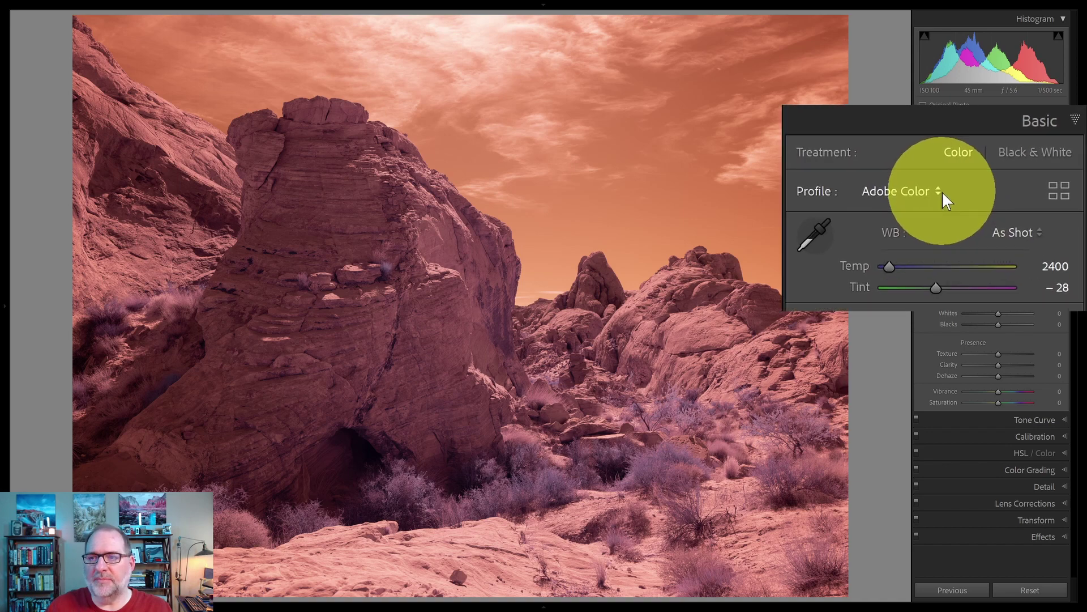
Apply the Infrared Temp -100 profile and white-balance off the sky to Temp 3850, Tint +2
click(937, 193)
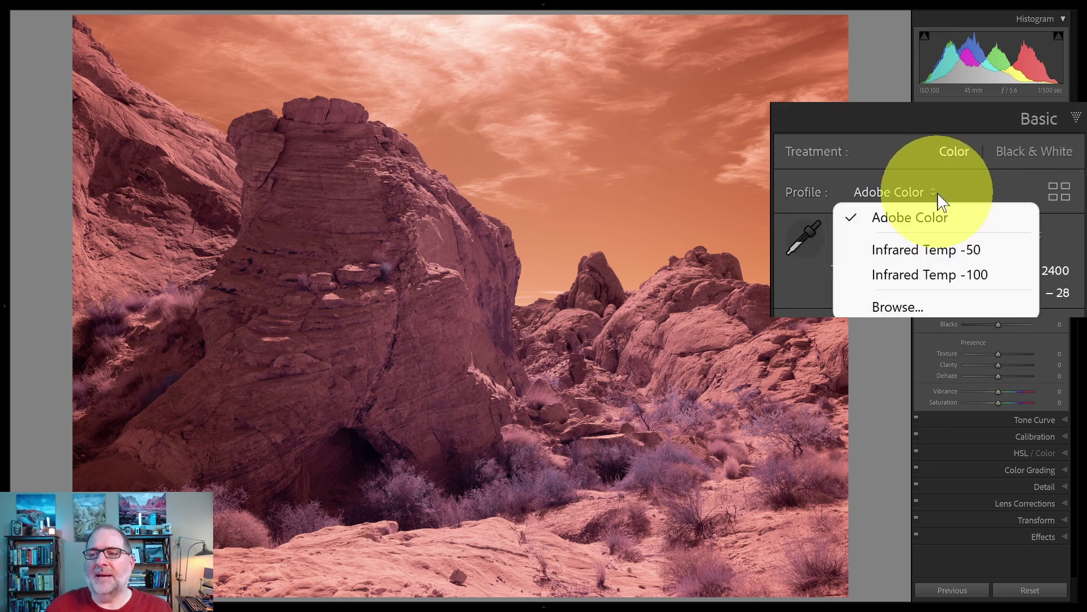
click(952, 275)
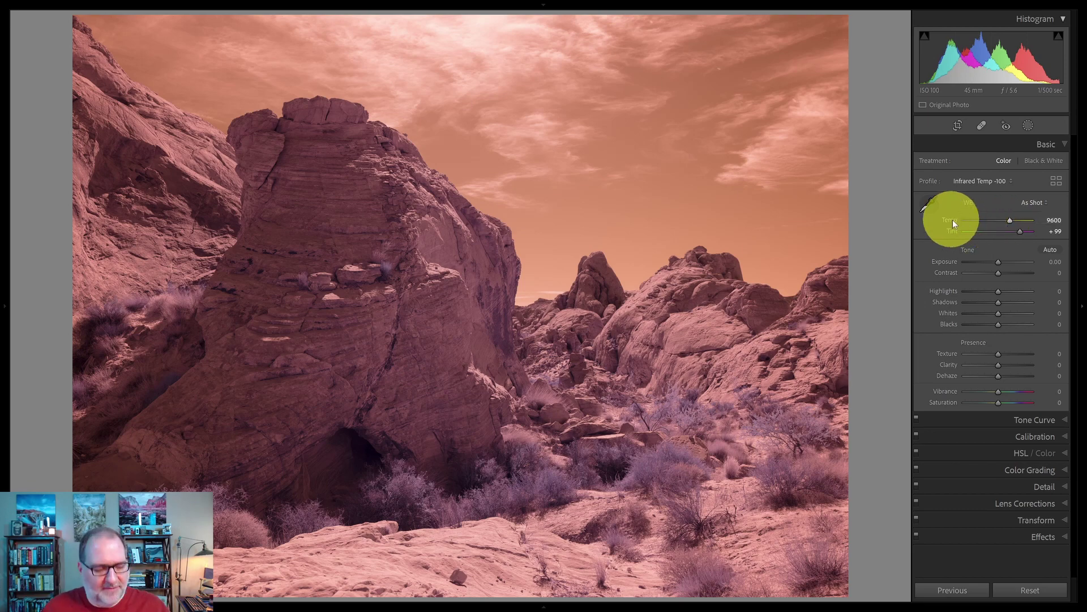
click(928, 206)
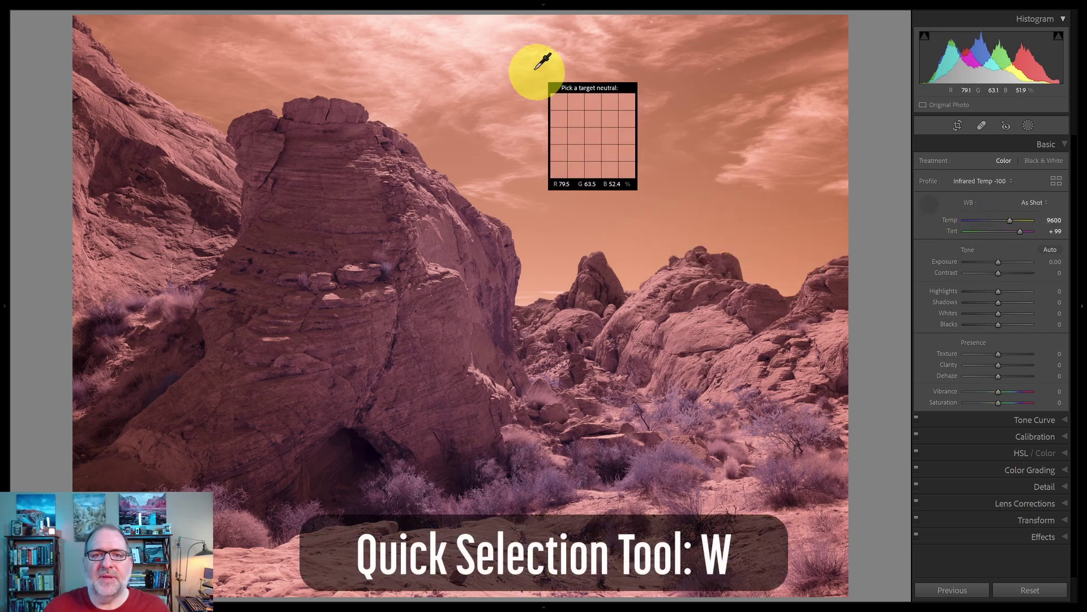
click(481, 44)
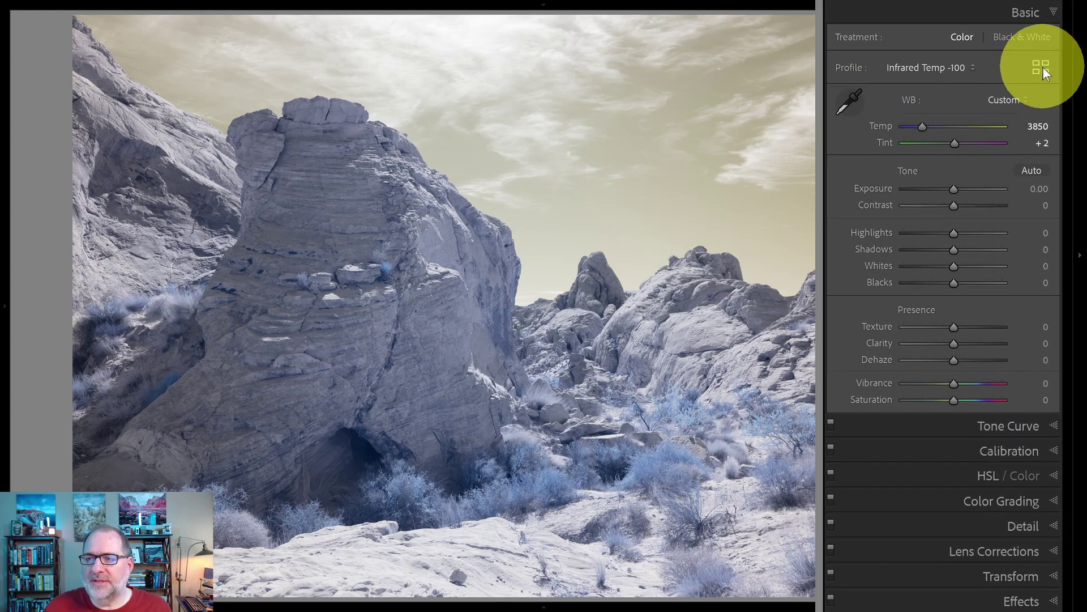
Apply the GFX 50S -100 RB G-R profile from the Profile Browser's IR Color Swap group
click(1042, 67)
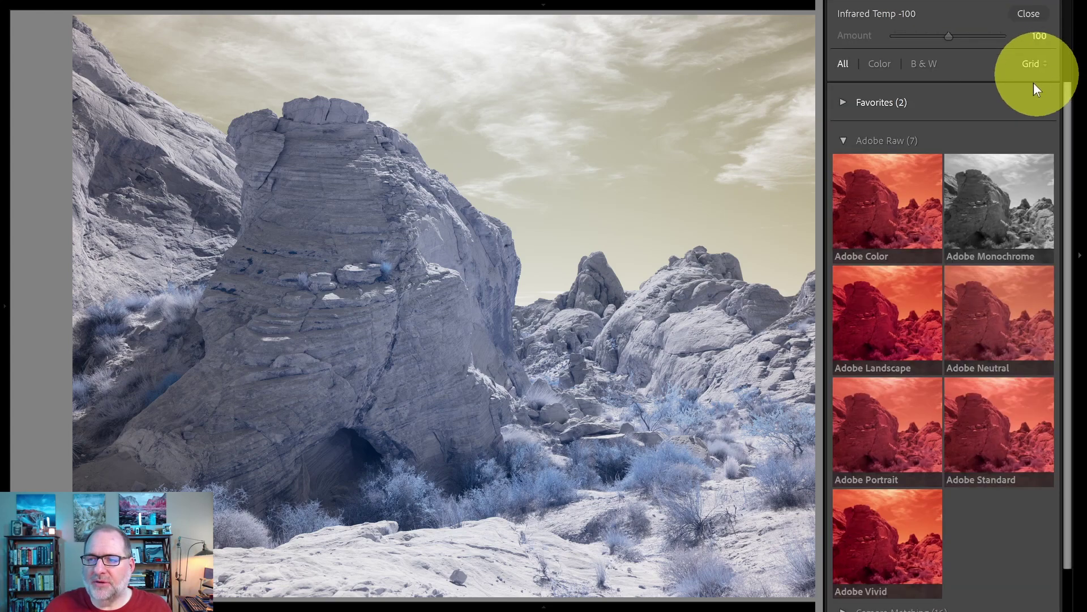
click(906, 141)
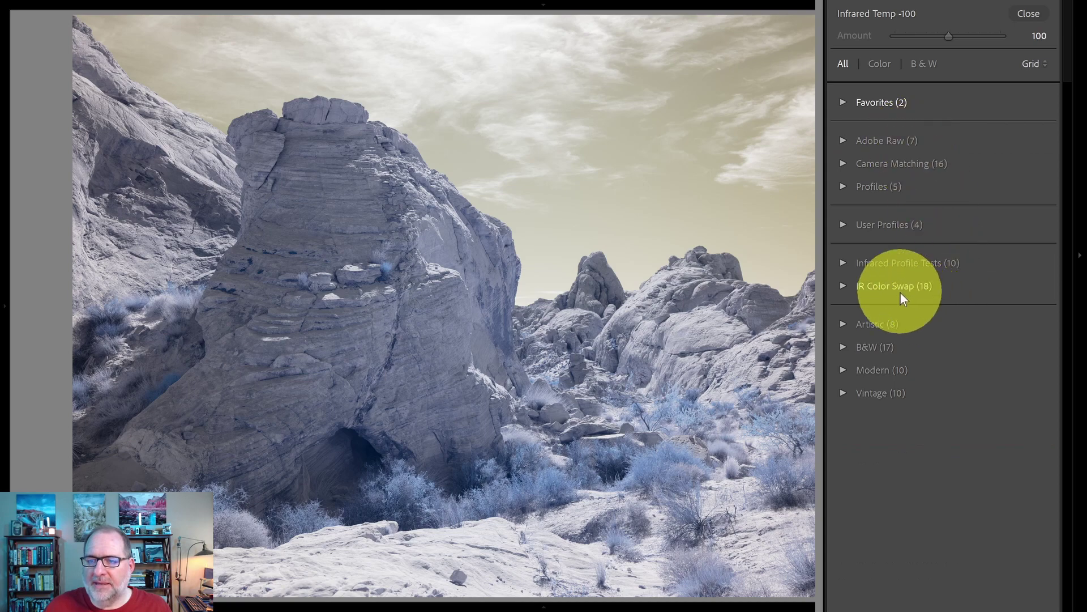
click(900, 287)
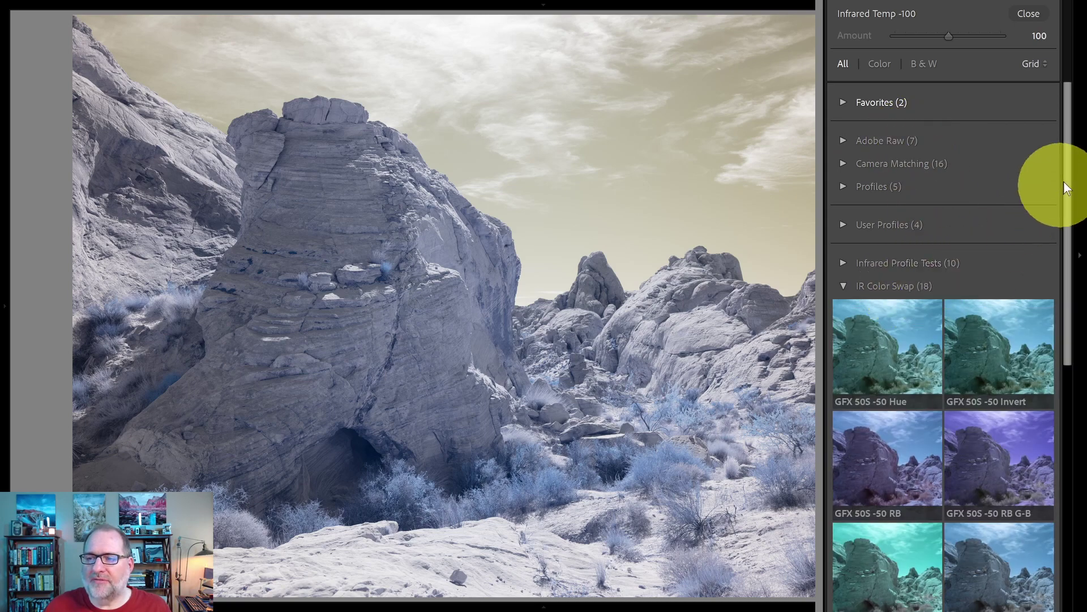
drag(1067, 187, 1073, 329)
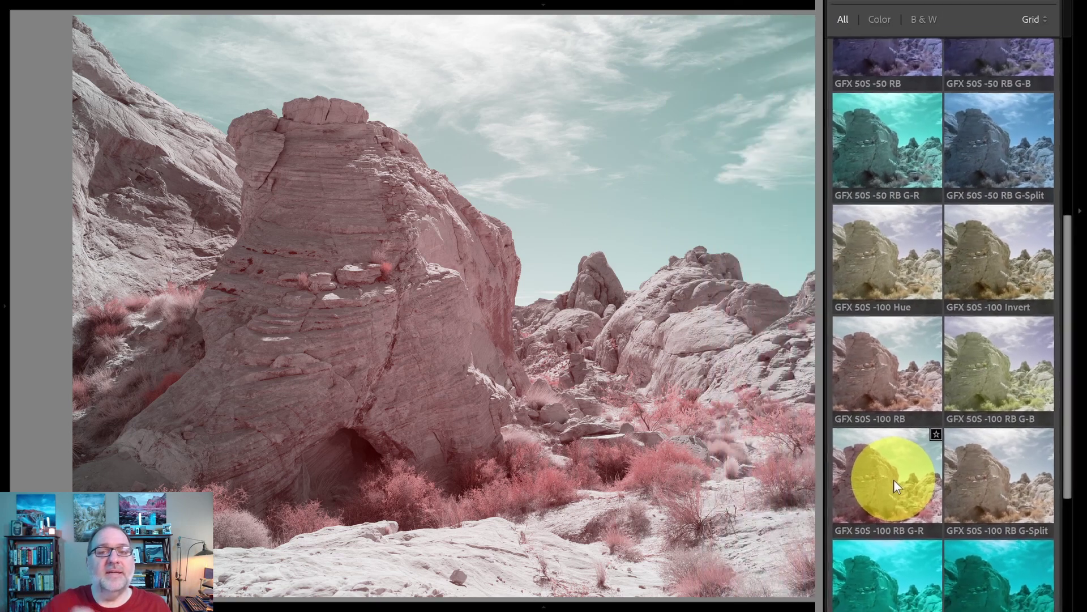
click(898, 476)
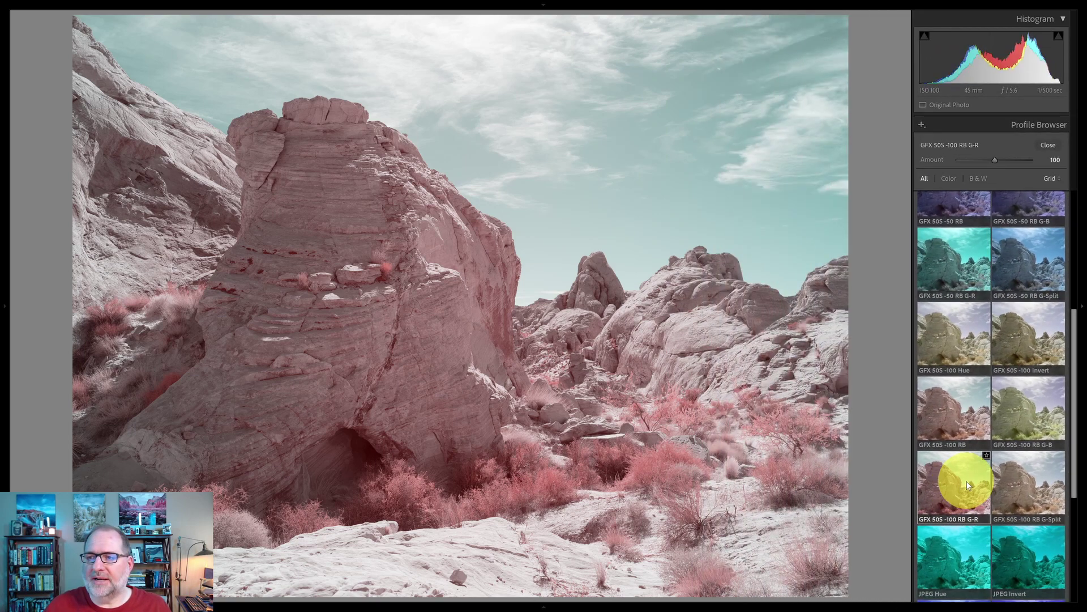
click(1047, 146)
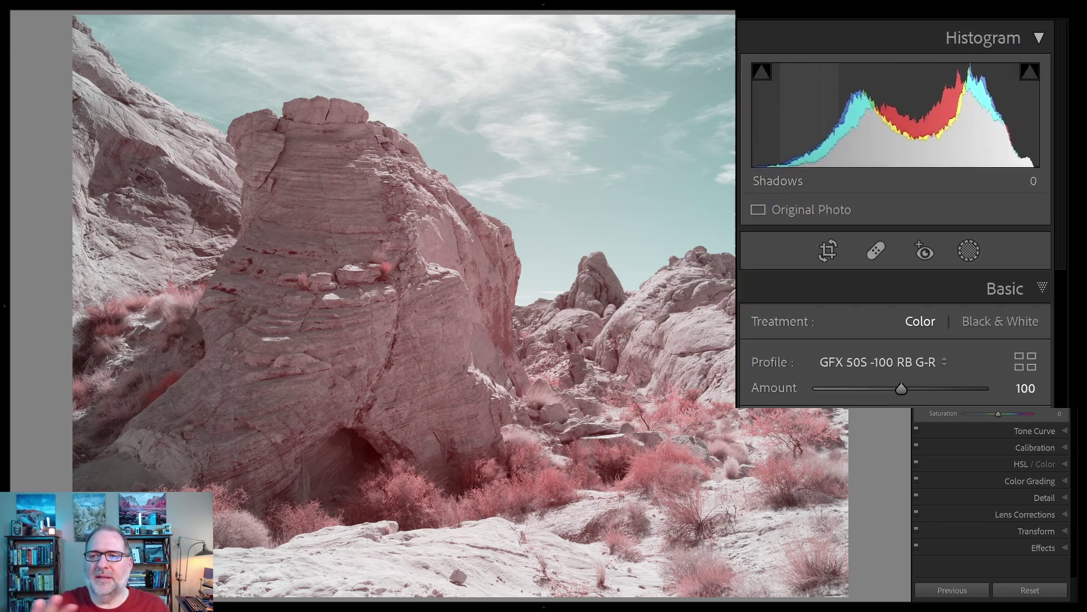
Create a Select Sky mask, hide its overlay, and set Dehaze 35 and Contrast 29
click(982, 221)
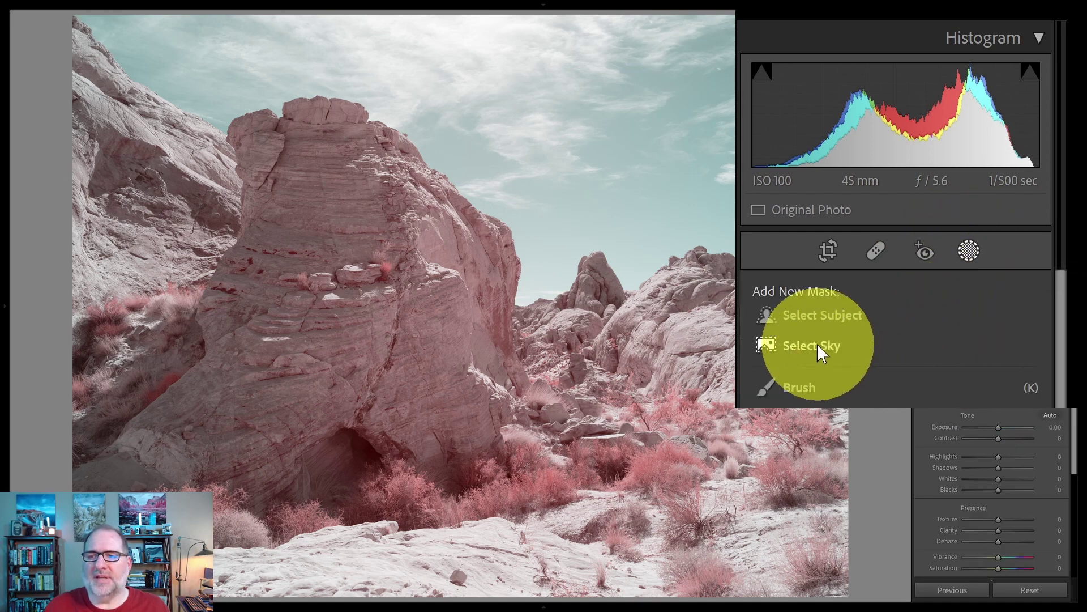
click(816, 344)
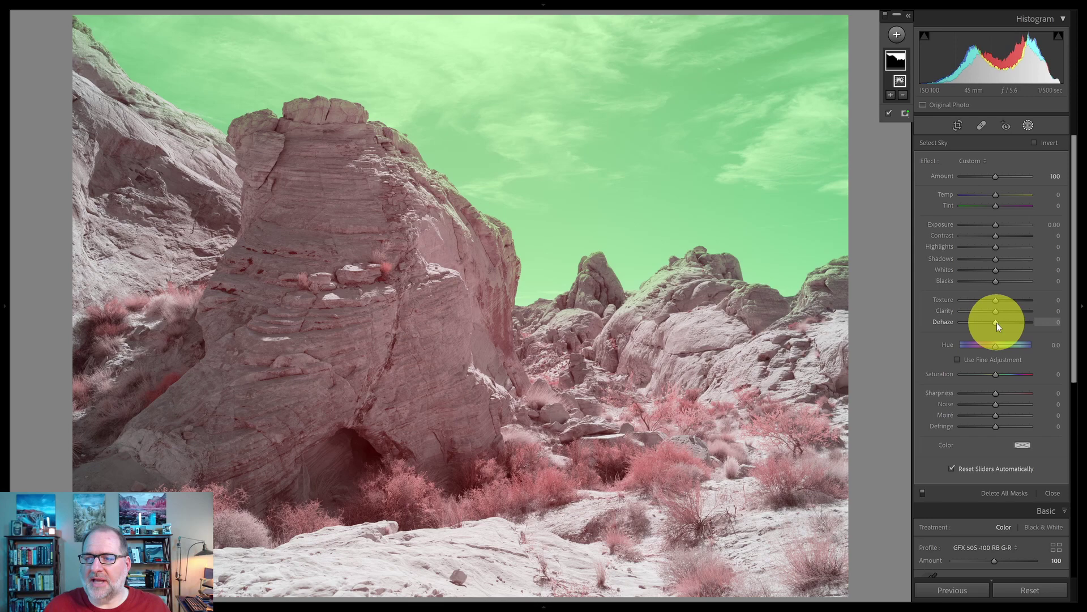
click(996, 321)
drag(1000, 322, 1009, 324)
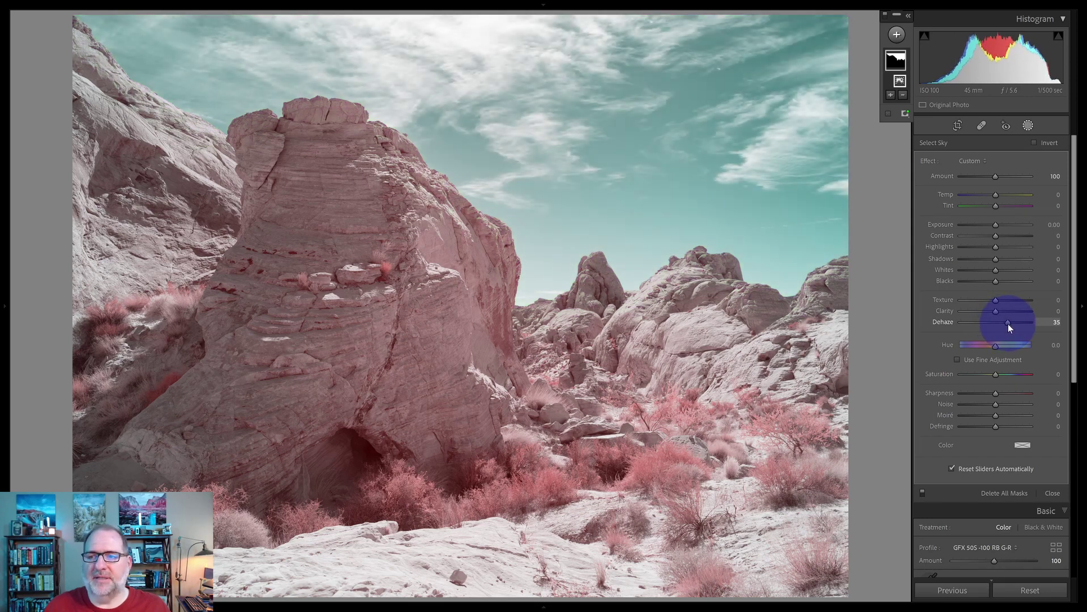
drag(996, 237, 1005, 238)
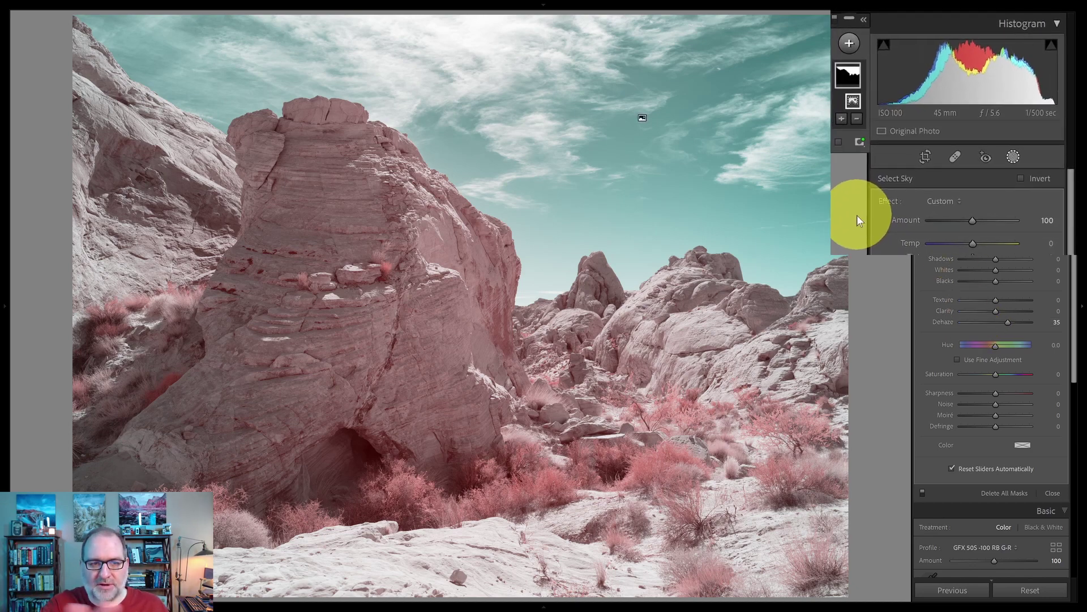
Duplicate and invert Mask 1 so a second mask covers the rocks and foreground
mouse_move(800, 101)
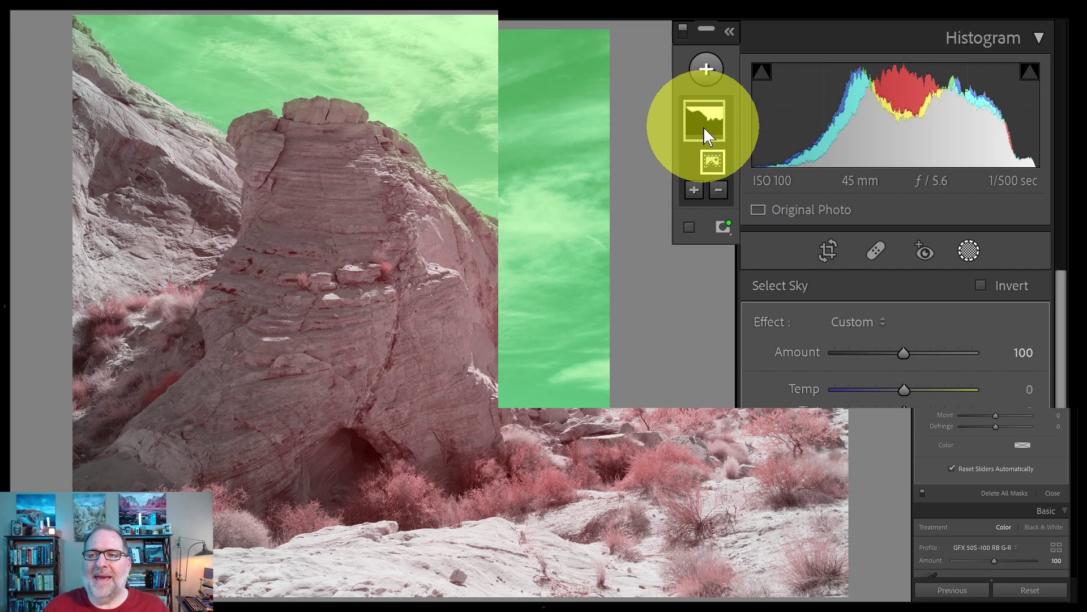
click(729, 34)
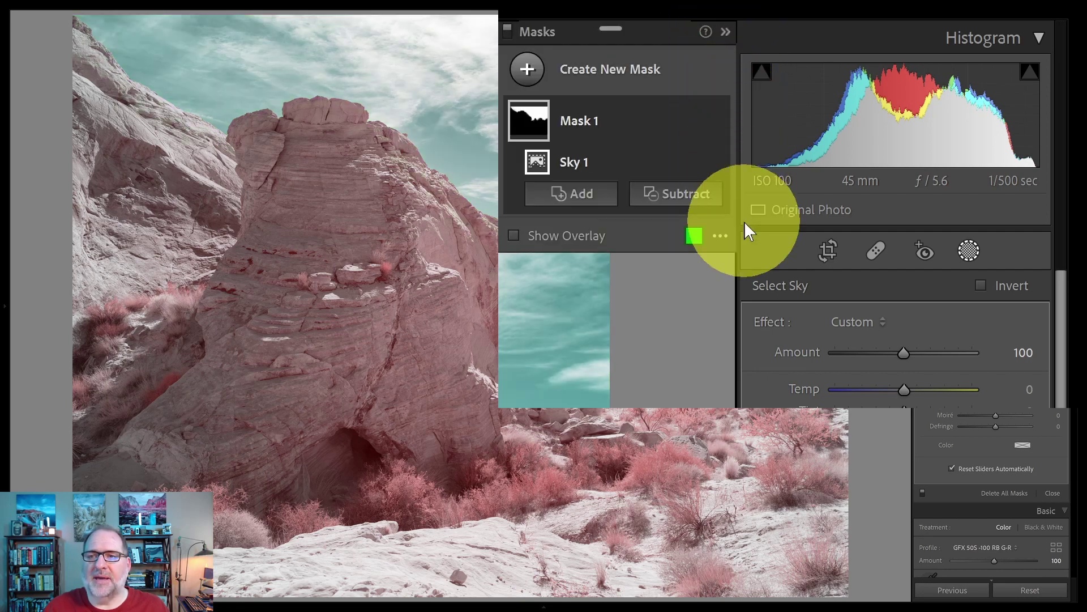
right_click(529, 120)
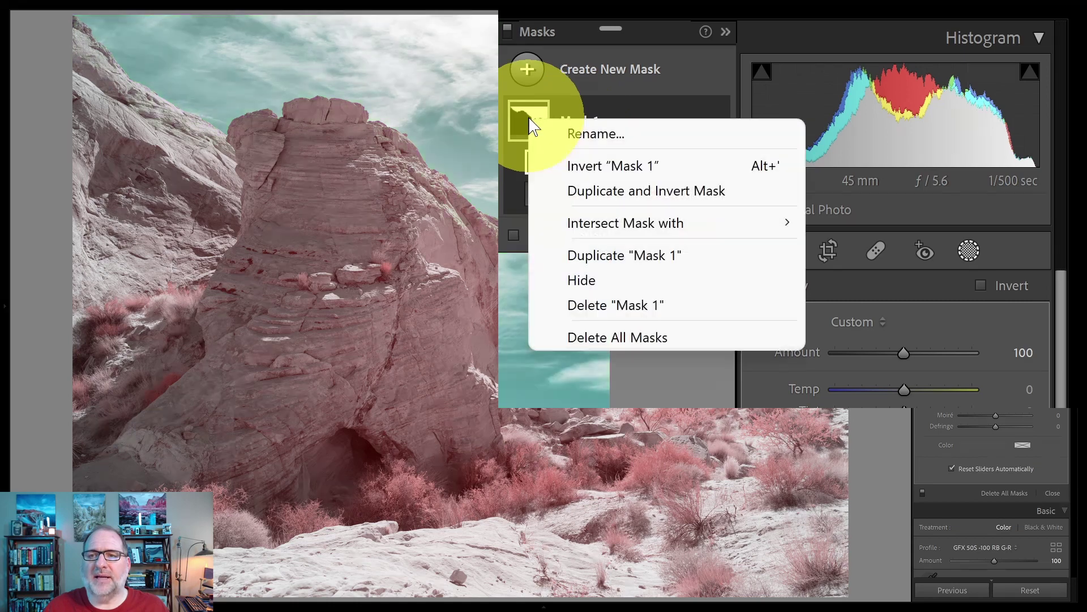
click(669, 192)
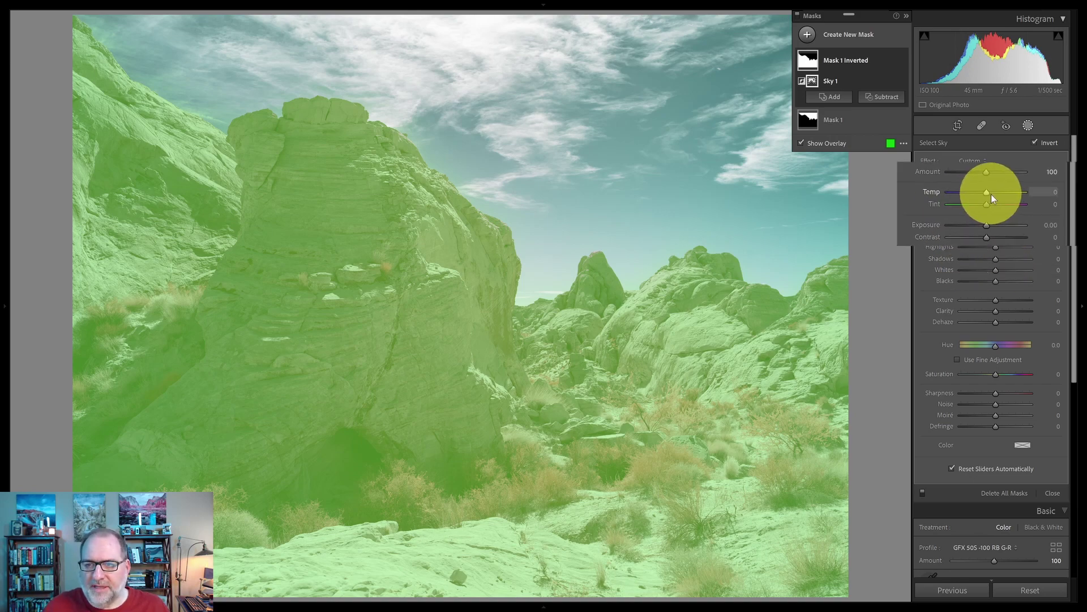
Give the inverted ground mask Temp 25, Texture 16, Clarity 16 and Contrast 25
click(941, 181)
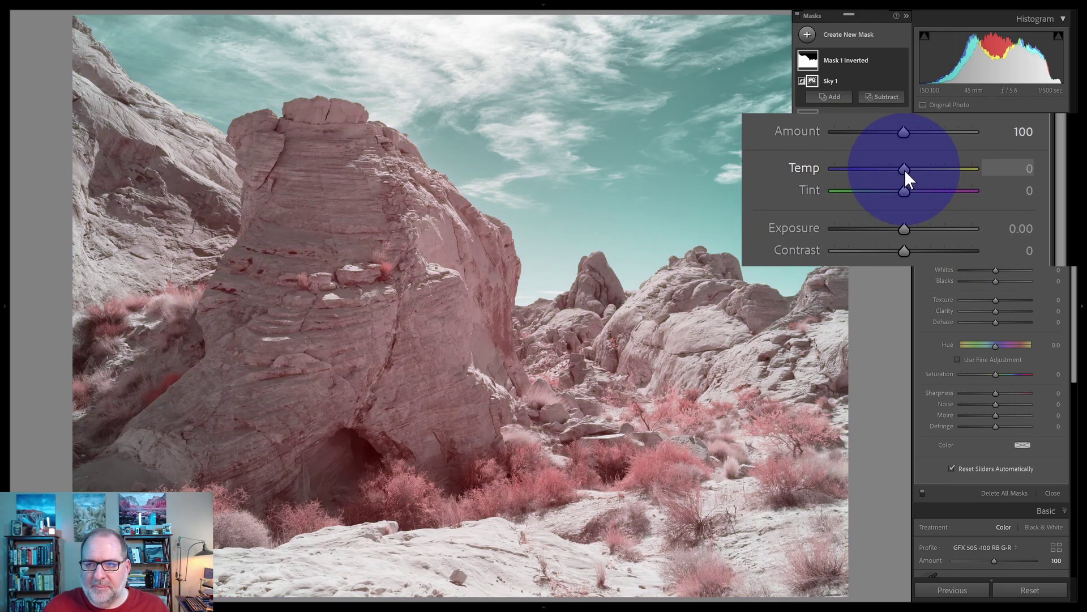
drag(904, 168, 938, 172)
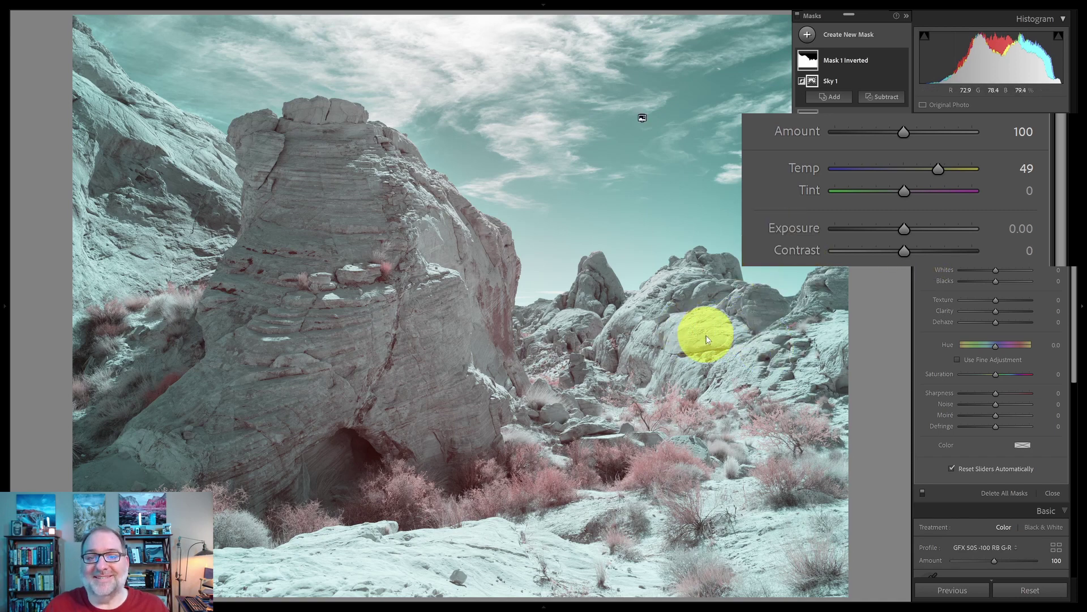
mouse_move(939, 169)
mouse_down()
mouse_move(871, 170)
mouse_move(923, 177)
mouse_up()
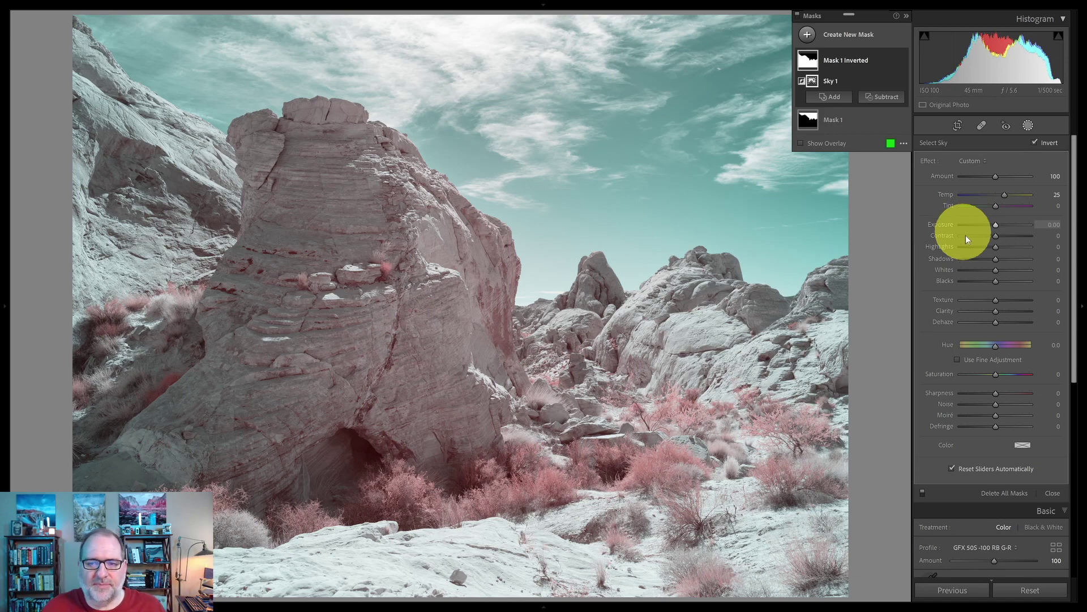
click(1053, 346)
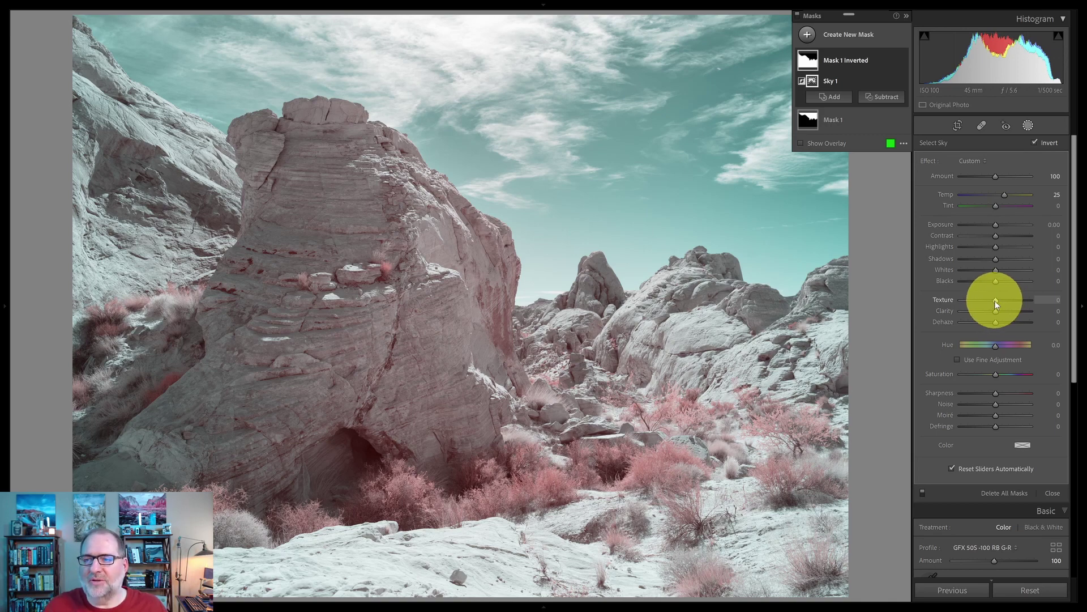
drag(1000, 304, 1003, 309)
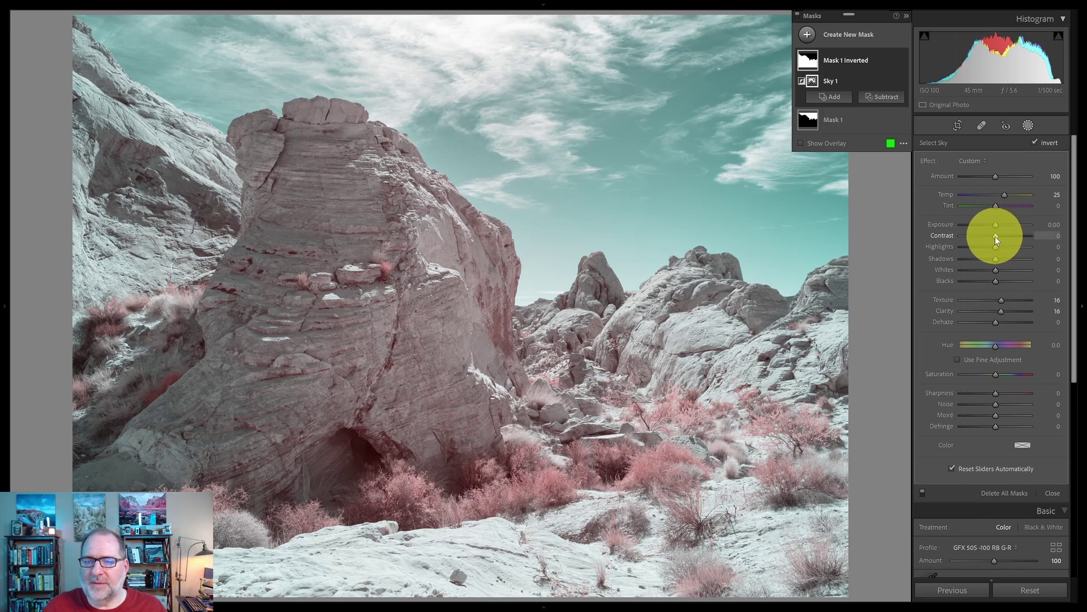
drag(996, 236, 1005, 236)
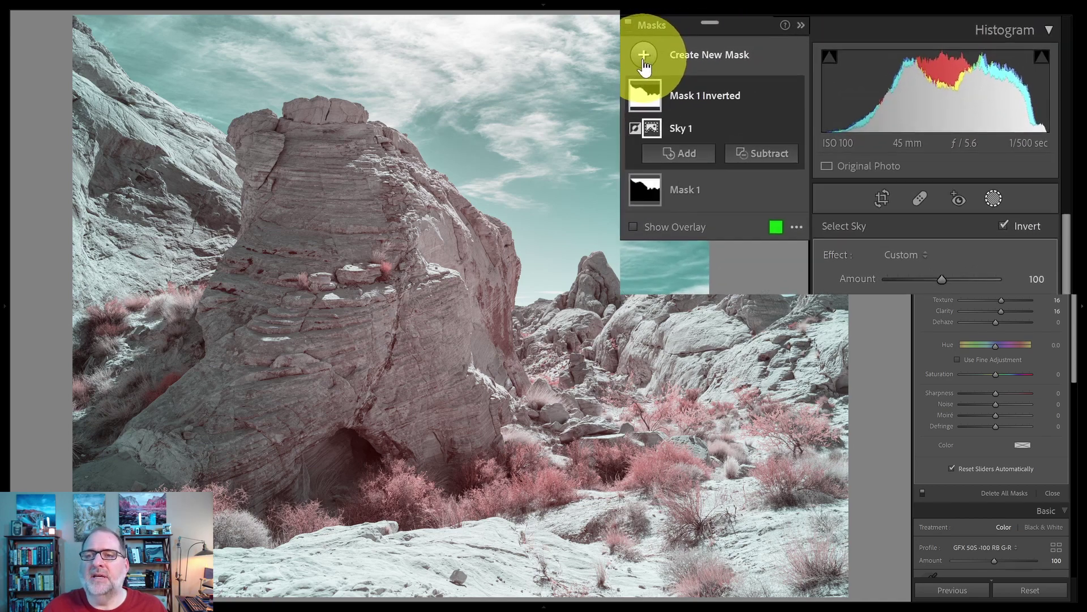
Add a Brush mask (Mask 2) and paint it over the large central rock, including its top
click(574, 67)
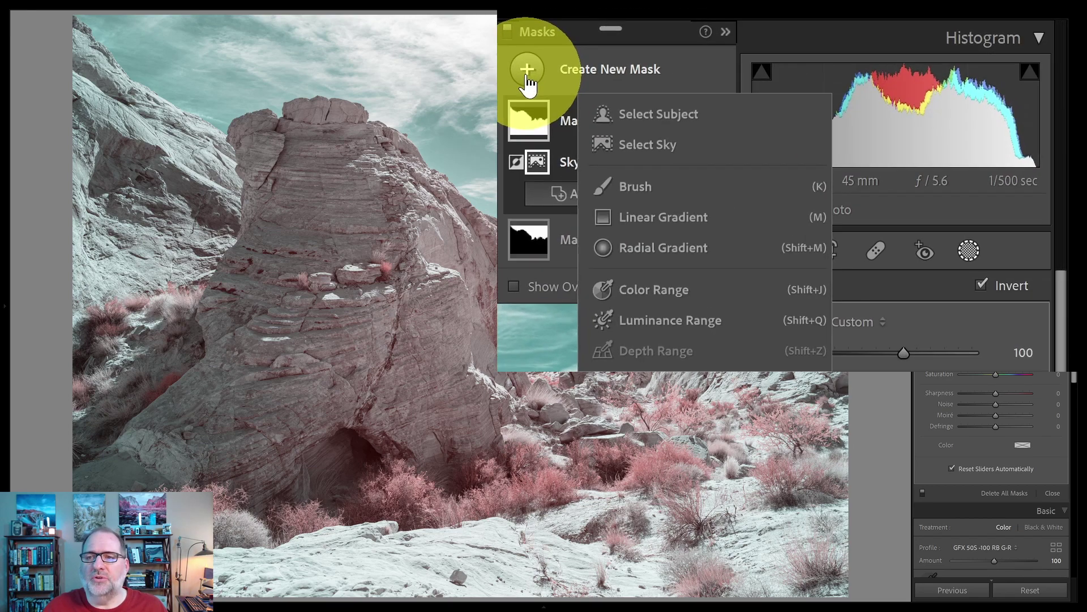
click(641, 192)
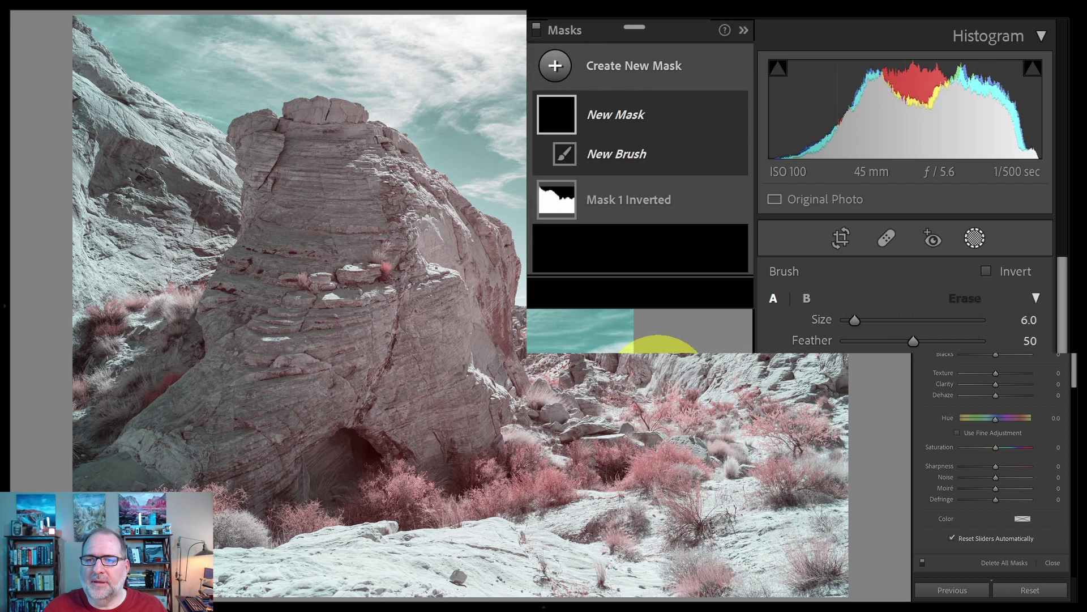
scroll(384, 300, up, 2)
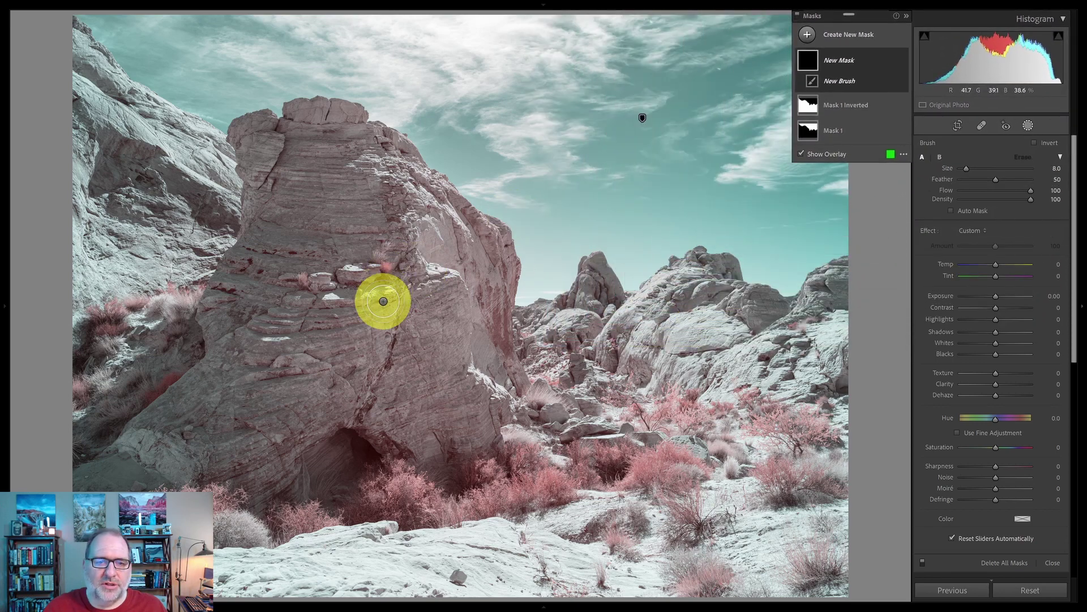
scroll(381, 303, up, 5)
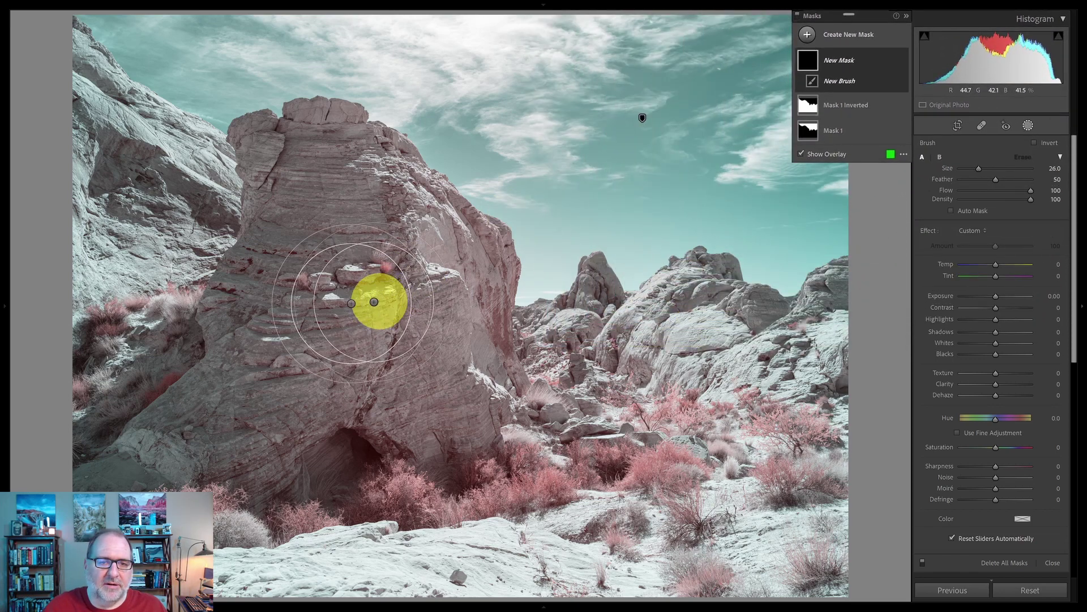
click(359, 319)
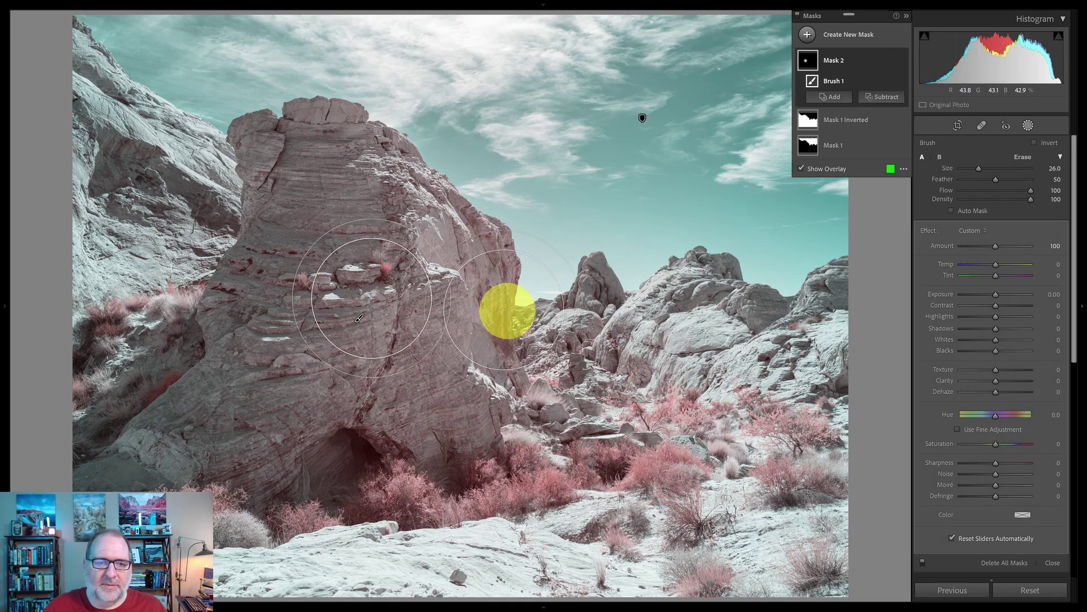
click(355, 311)
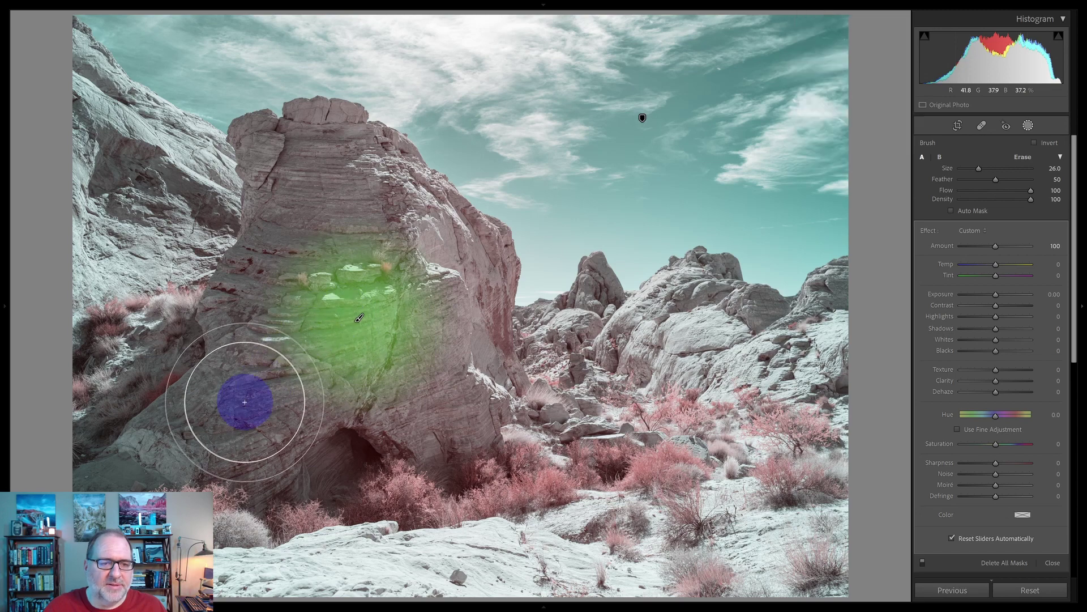
mouse_move(286, 356)
mouse_down()
mouse_move(327, 313)
mouse_move(341, 274)
mouse_move(333, 224)
mouse_move(403, 282)
mouse_move(429, 320)
mouse_move(435, 378)
mouse_move(447, 385)
mouse_move(415, 332)
mouse_up()
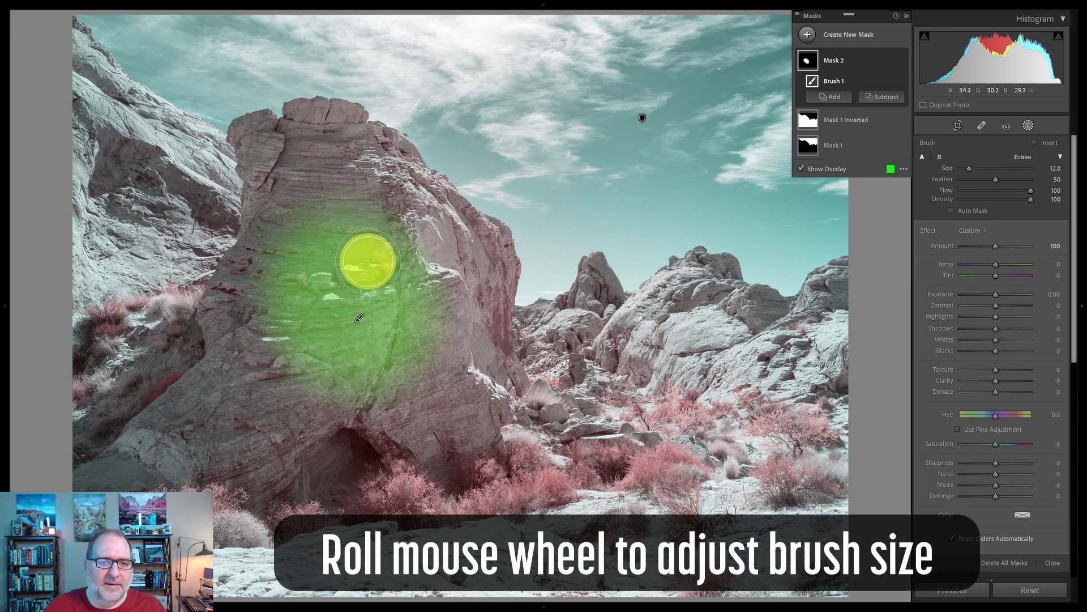
scroll(368, 258, down, 5)
scroll(316, 272, down, 1)
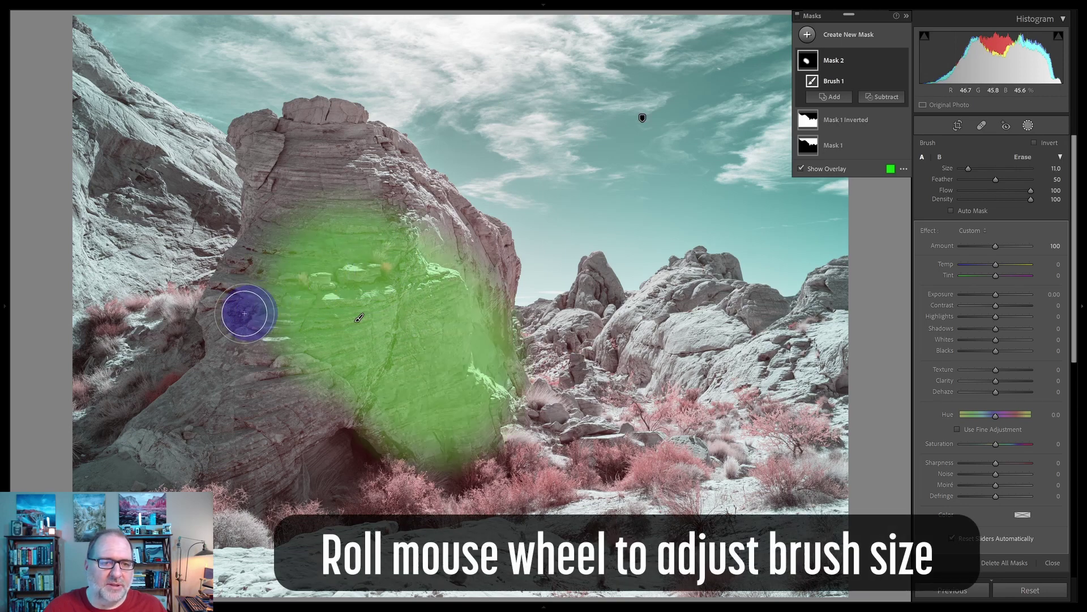
mouse_move(236, 301)
mouse_down()
mouse_move(278, 266)
mouse_move(278, 179)
mouse_move(265, 145)
mouse_move(300, 151)
mouse_move(303, 137)
mouse_move(329, 134)
mouse_move(375, 156)
mouse_move(475, 253)
mouse_move(489, 385)
mouse_move(475, 298)
mouse_move(489, 288)
mouse_move(475, 240)
mouse_move(333, 129)
mouse_move(258, 140)
mouse_move(273, 202)
mouse_move(379, 207)
mouse_move(294, 301)
mouse_move(273, 261)
mouse_move(248, 274)
mouse_move(228, 316)
mouse_move(262, 265)
mouse_move(229, 319)
mouse_move(237, 344)
mouse_move(213, 393)
mouse_move(154, 425)
mouse_move(207, 424)
mouse_move(235, 480)
mouse_move(269, 469)
mouse_move(316, 390)
mouse_move(265, 438)
mouse_move(280, 314)
mouse_move(260, 396)
mouse_move(293, 379)
mouse_move(380, 427)
mouse_move(342, 469)
mouse_move(345, 493)
mouse_move(313, 450)
mouse_move(442, 454)
mouse_move(447, 464)
mouse_move(453, 435)
mouse_move(487, 394)
mouse_move(486, 270)
mouse_move(471, 244)
mouse_move(384, 170)
mouse_up()
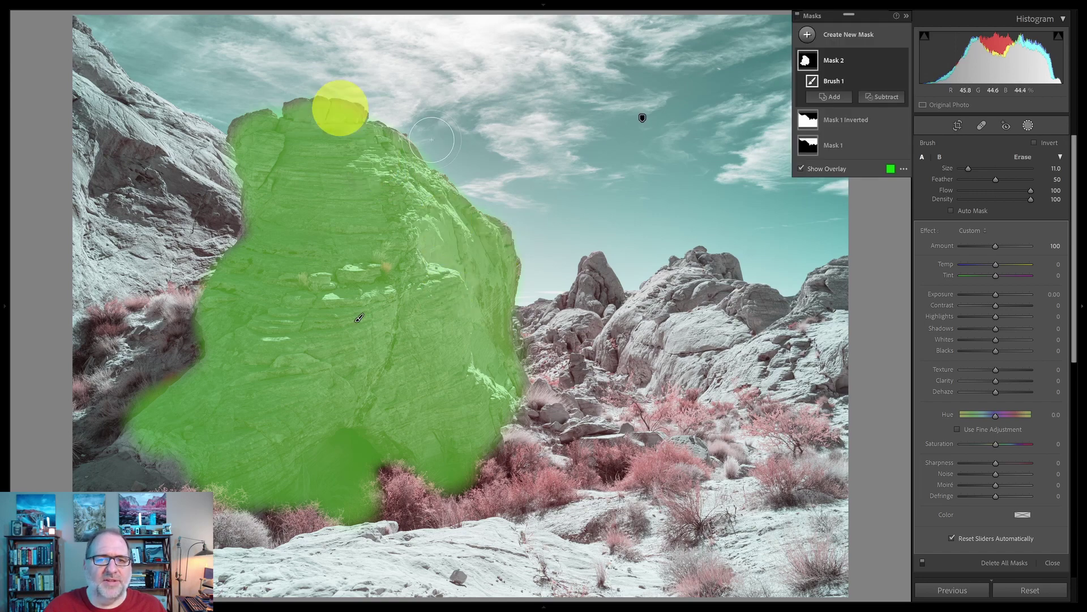
mouse_move(492, 270)
mouse_down()
mouse_move(460, 222)
mouse_move(490, 236)
mouse_move(427, 234)
mouse_move(411, 178)
mouse_move(355, 130)
mouse_move(324, 121)
mouse_move(249, 133)
mouse_up()
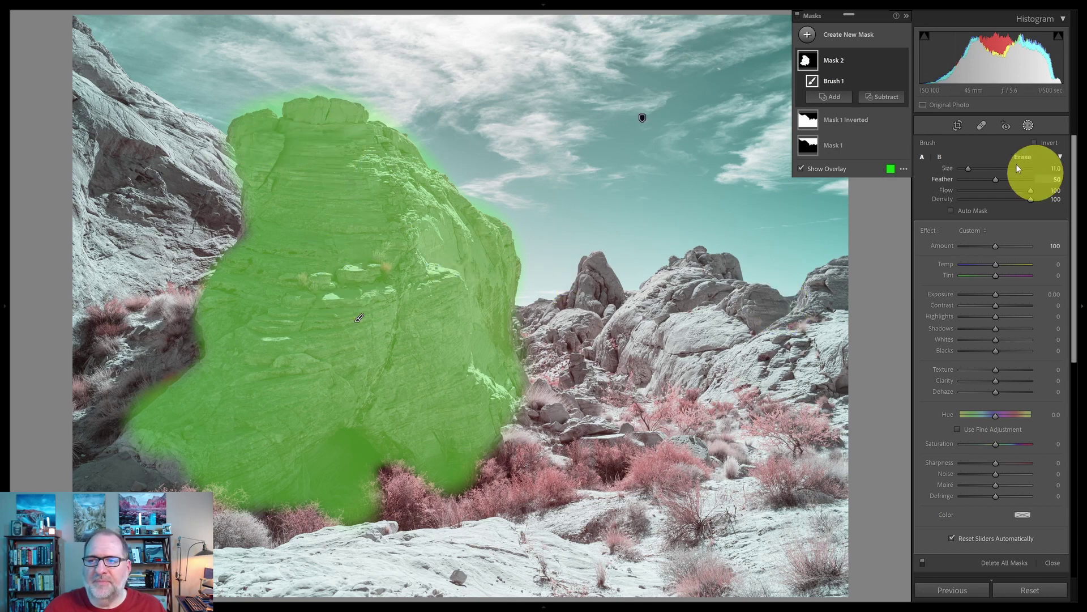
Erase Mask 2's spill along the rock's top and left edges using an Auto Mask eraser
click(960, 314)
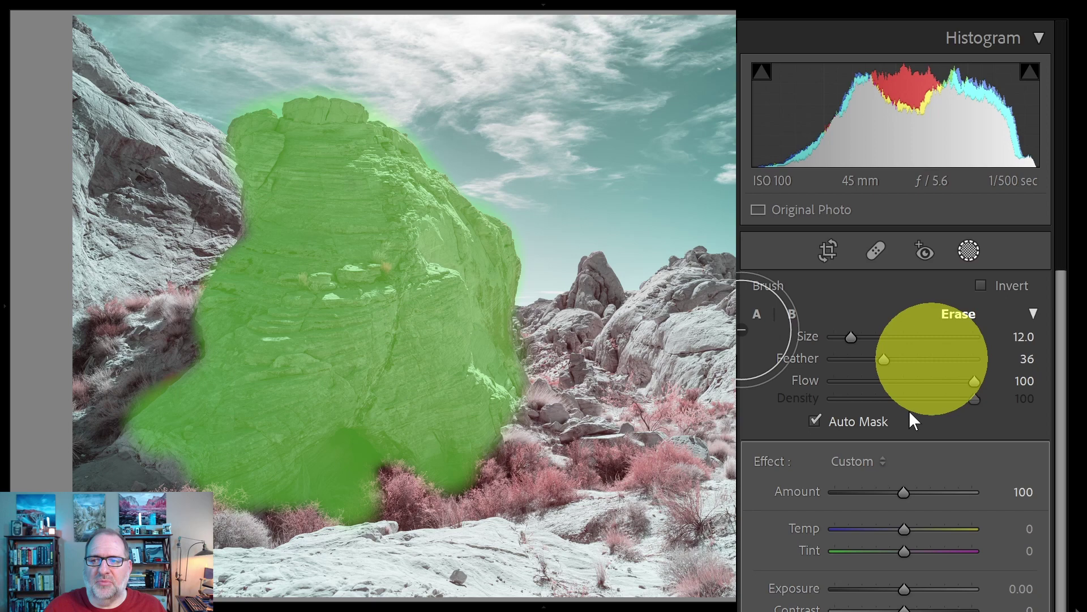
mouse_move(589, 204)
mouse_down()
mouse_move(547, 236)
mouse_move(553, 253)
mouse_move(537, 299)
mouse_move(527, 226)
mouse_move(393, 107)
mouse_up()
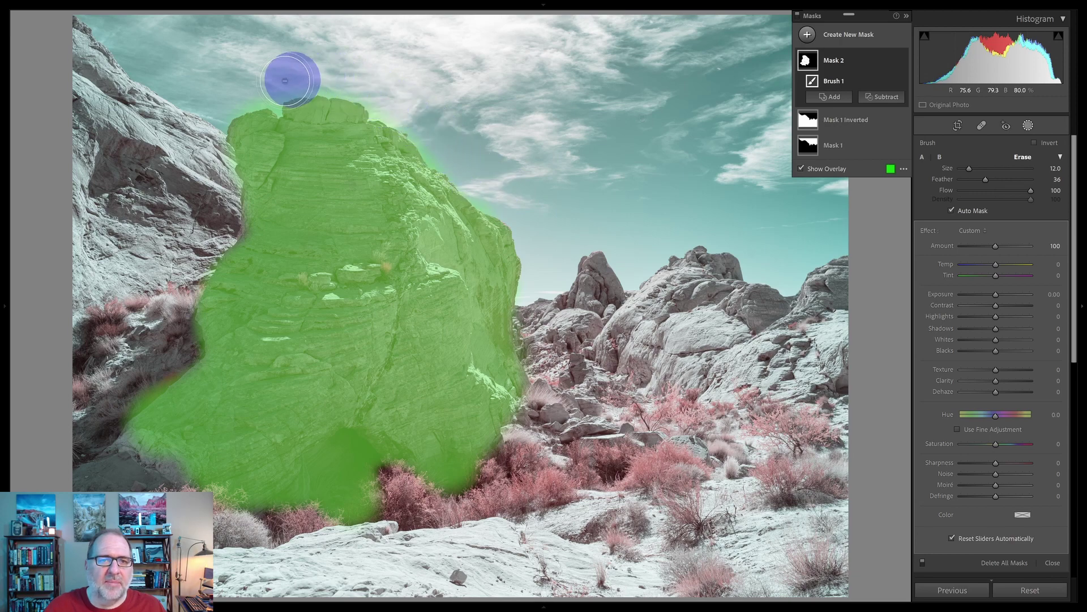
key(shift+w)
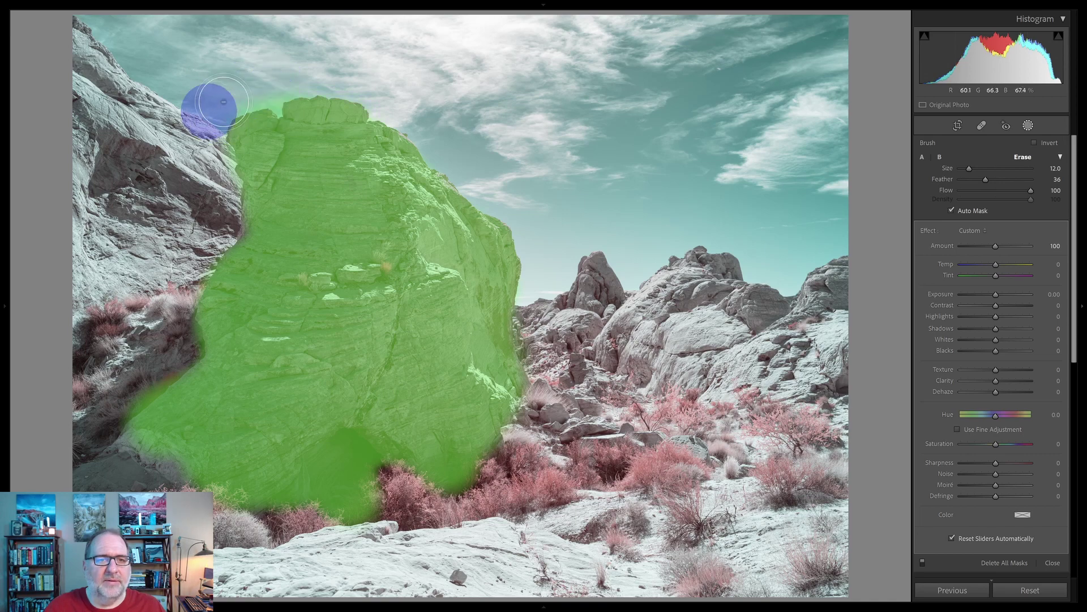
key(shift+w)
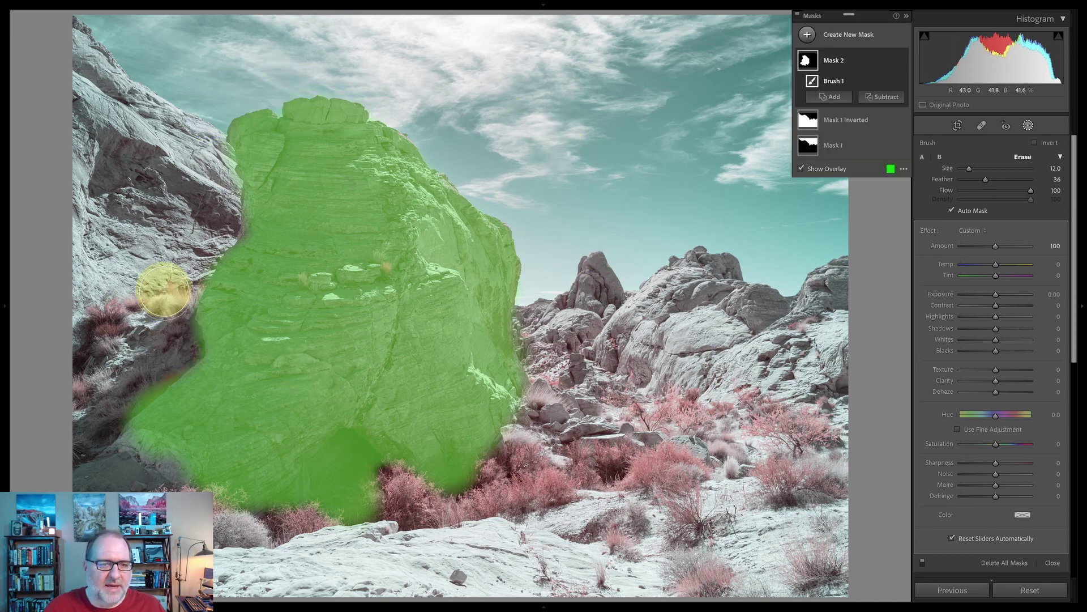
key(shift+w)
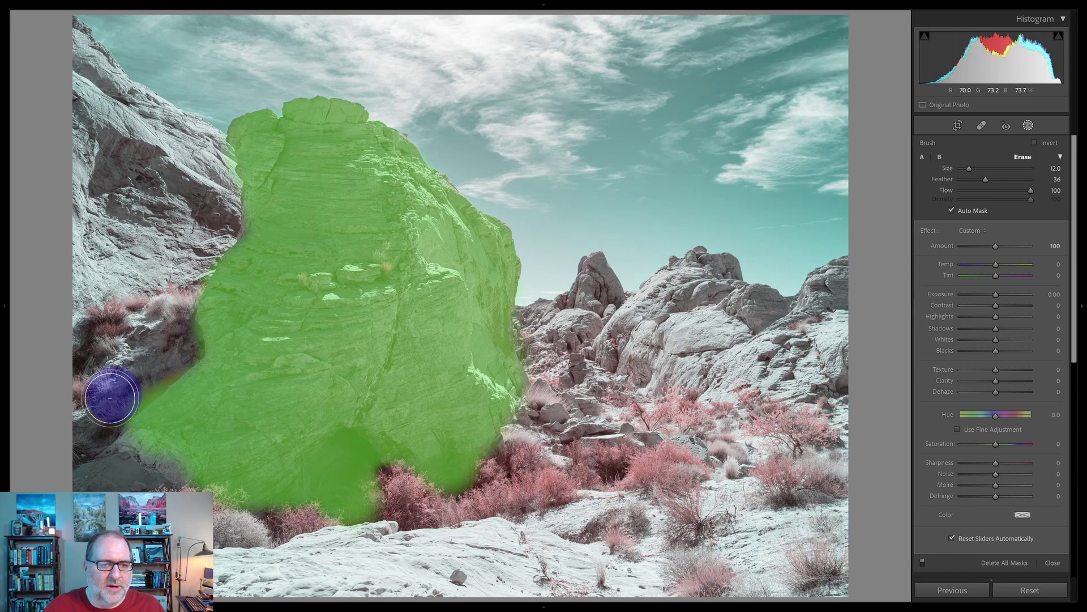
drag(128, 386, 149, 358)
key(shift+w)
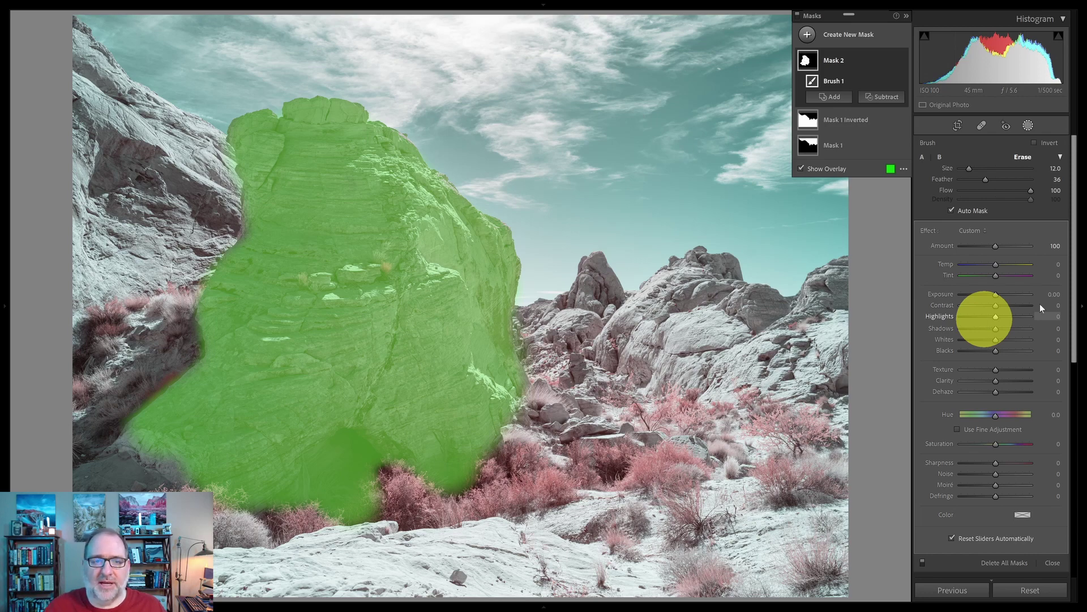
Set Mask 2's Temp to 21 to slightly warm the big central rock
mouse_move(996, 264)
mouse_down()
mouse_move(1010, 268)
mouse_move(982, 268)
mouse_up()
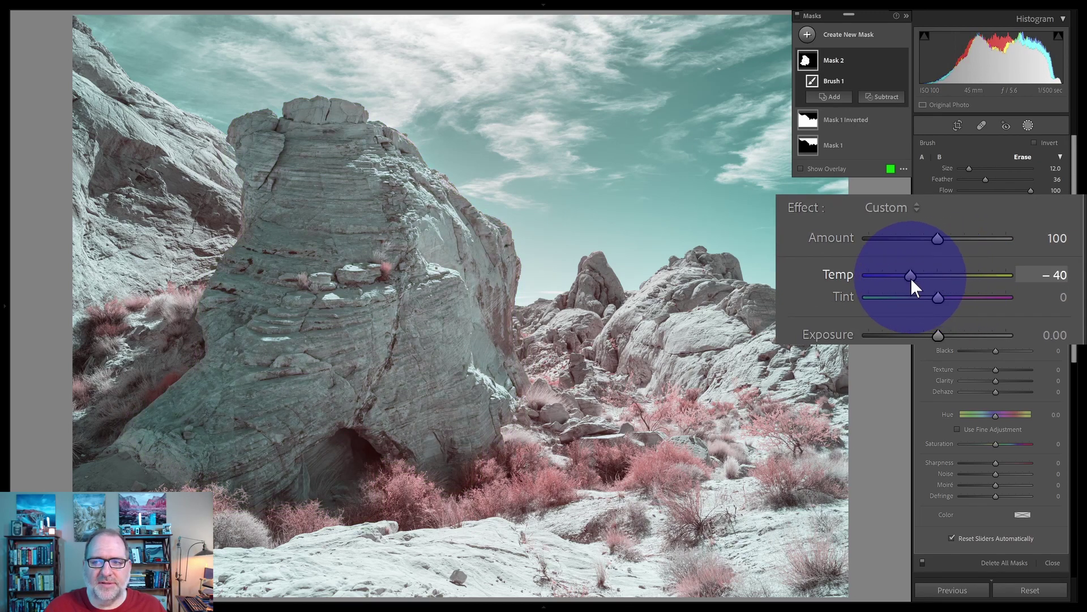
drag(911, 278, 952, 280)
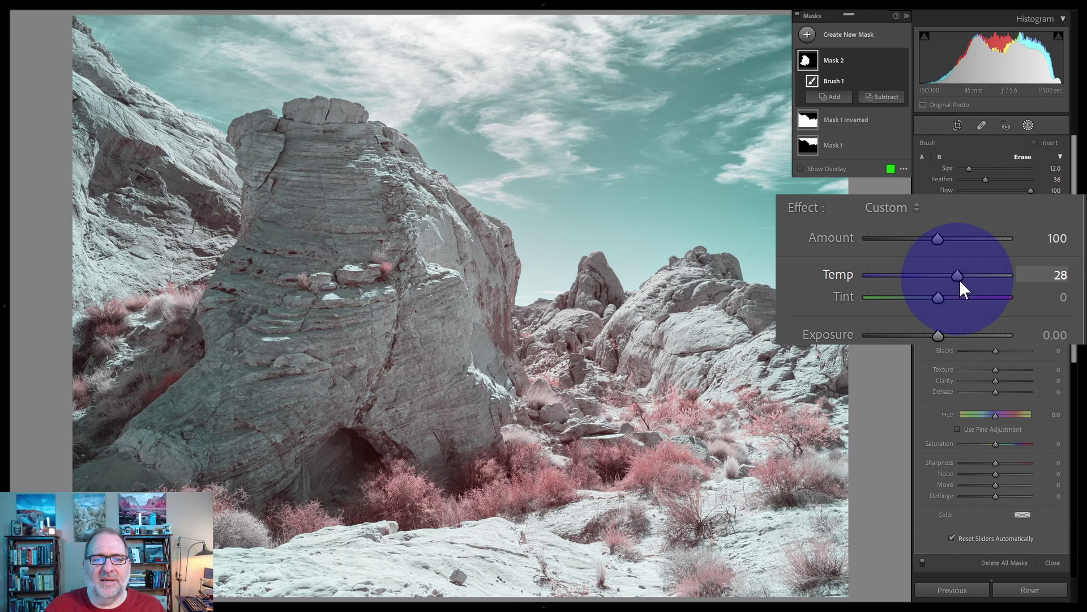
drag(959, 280, 953, 280)
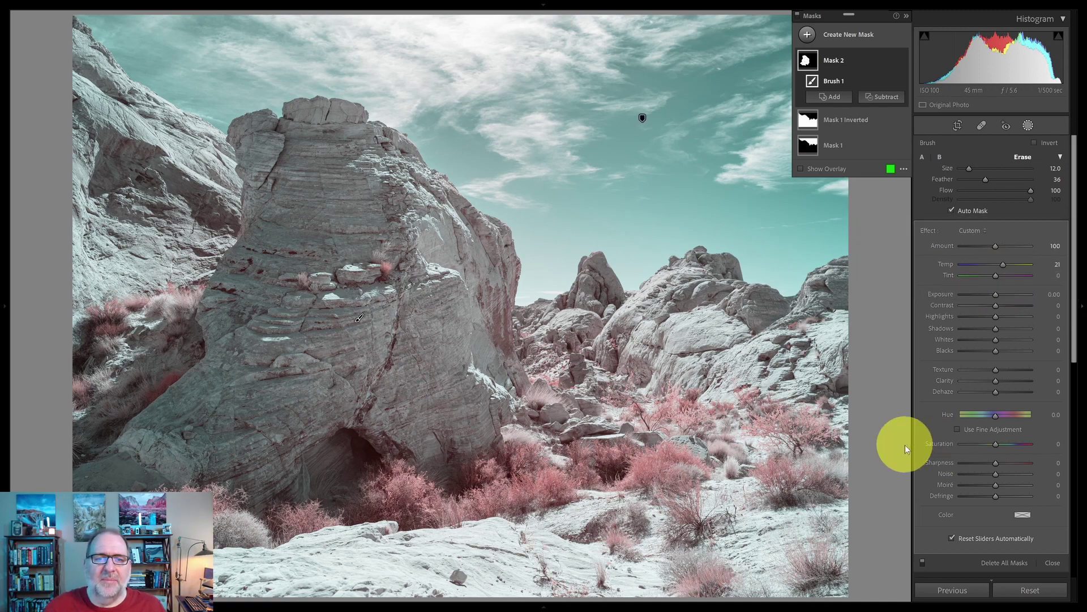
Close masking and push the global Vibrance and Saturation to +100
click(1052, 563)
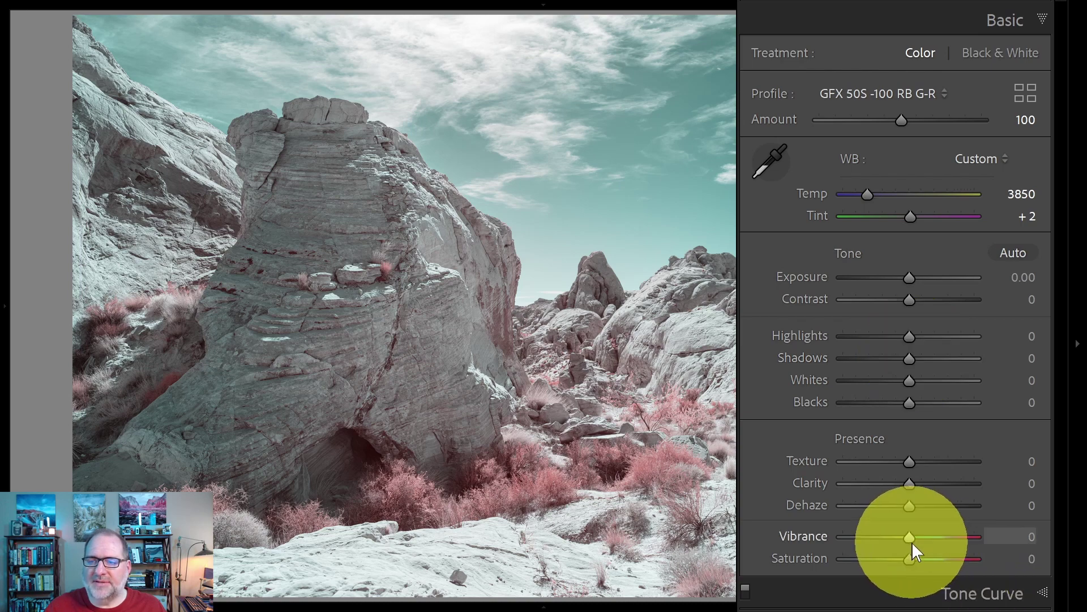
drag(911, 539, 983, 539)
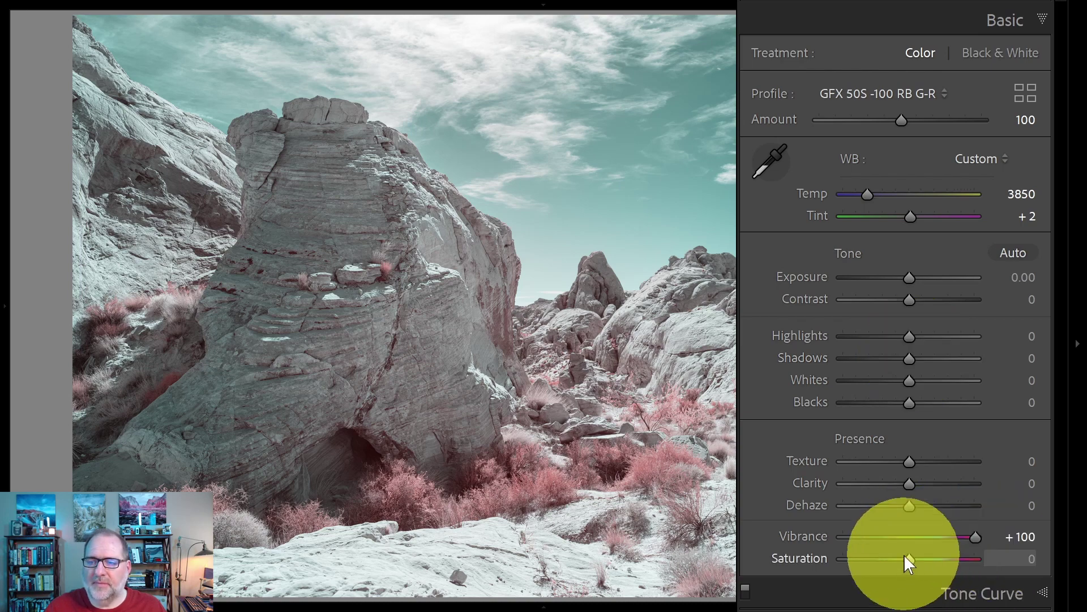
drag(908, 560, 999, 565)
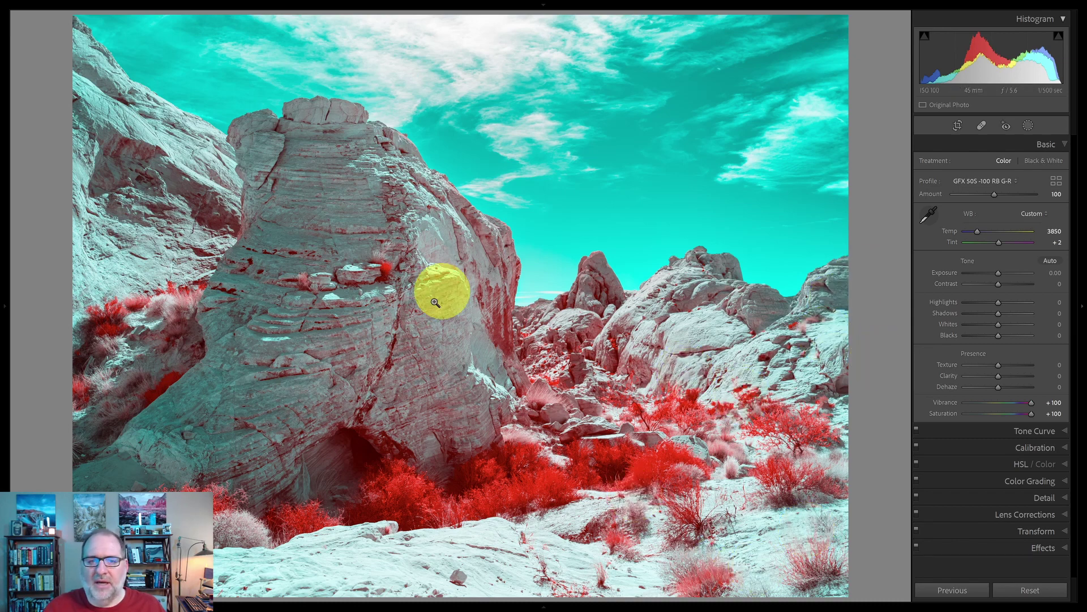
Warm Mask 2's brushed area to a Temp of about +13, then close masking
click(1028, 125)
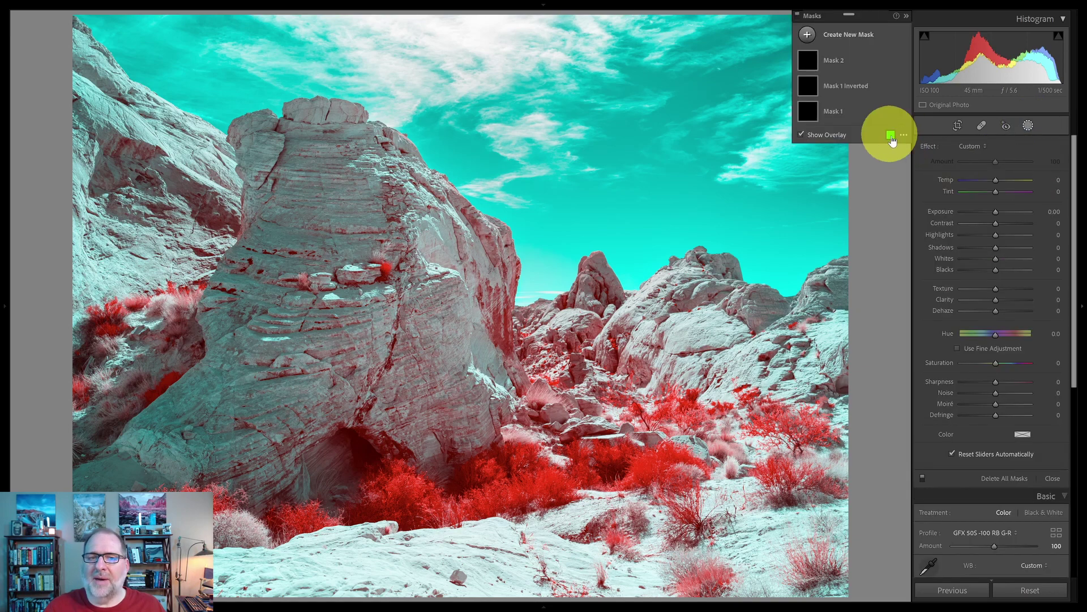
click(835, 60)
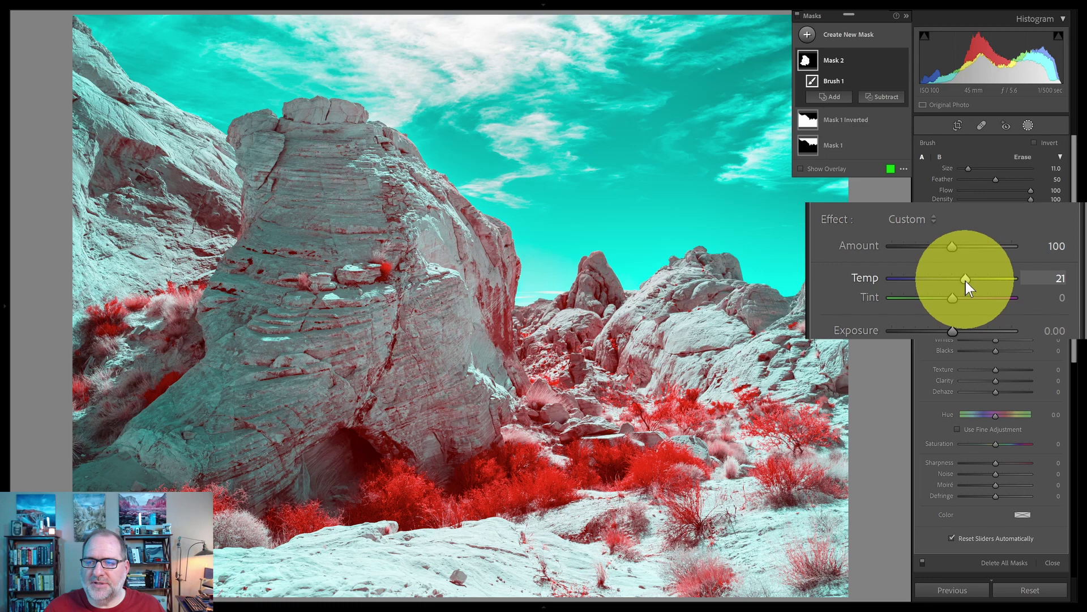
mouse_move(952, 285)
mouse_down()
mouse_move(987, 288)
mouse_move(923, 291)
mouse_move(961, 288)
mouse_move(948, 290)
mouse_up()
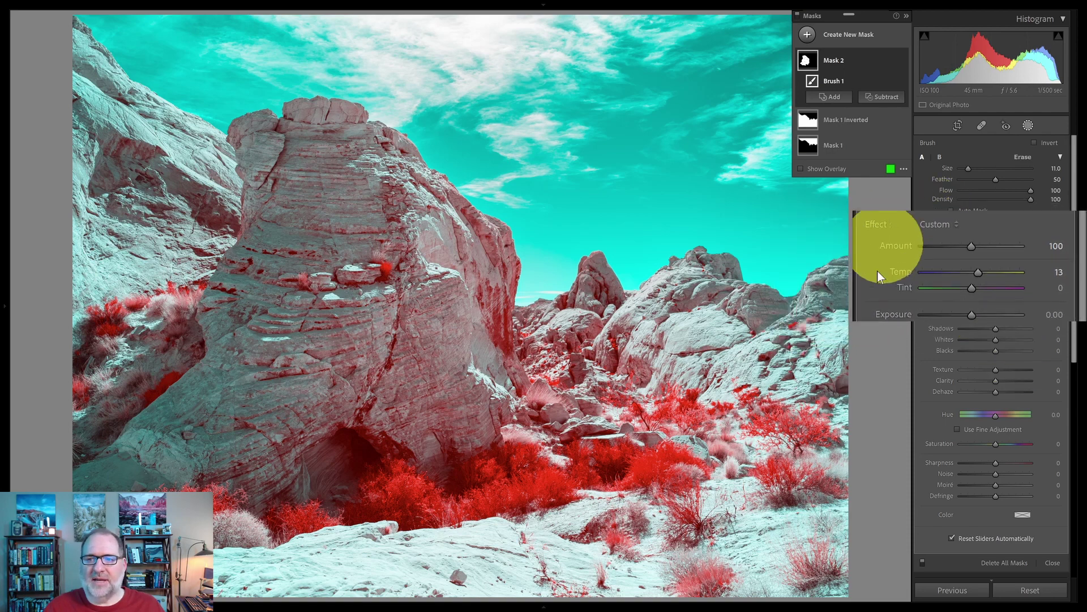
click(1052, 563)
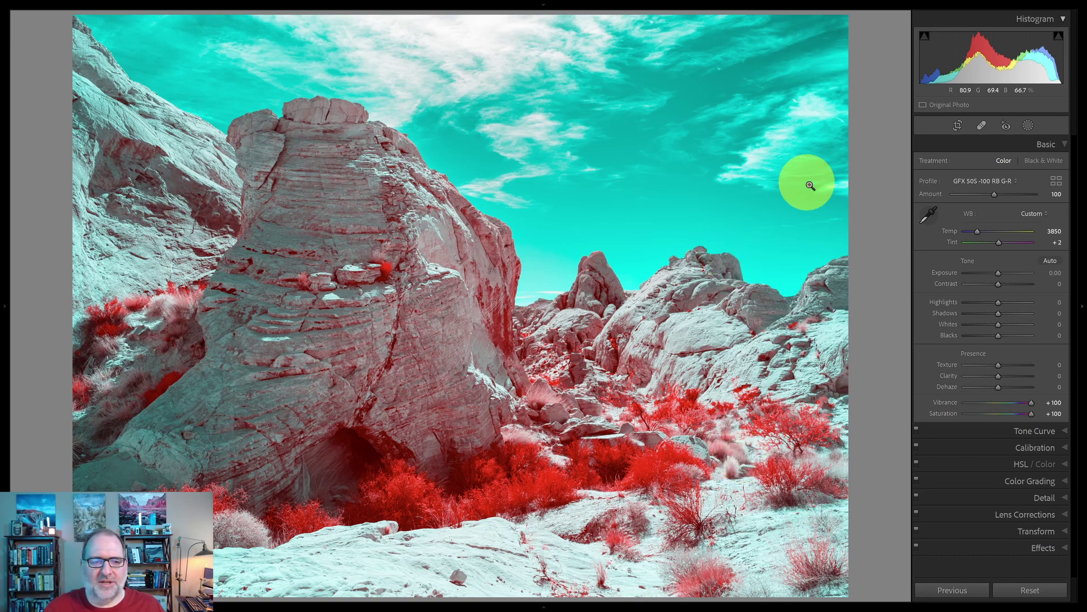
Create a new brush mask over the bottom-left rock corner and cool its Temp to -16
click(1028, 126)
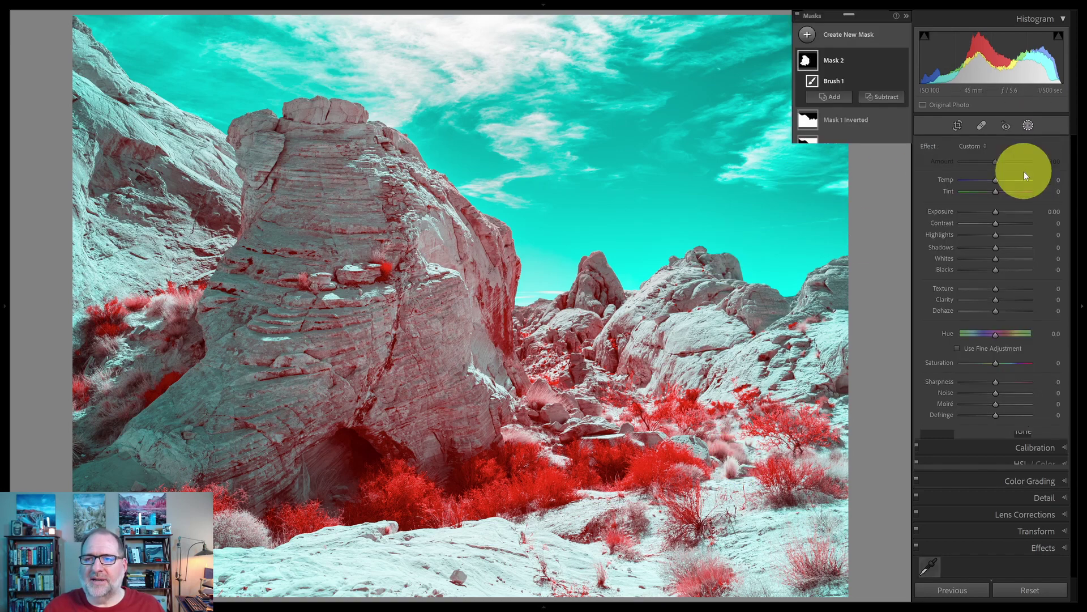
click(808, 38)
click(866, 91)
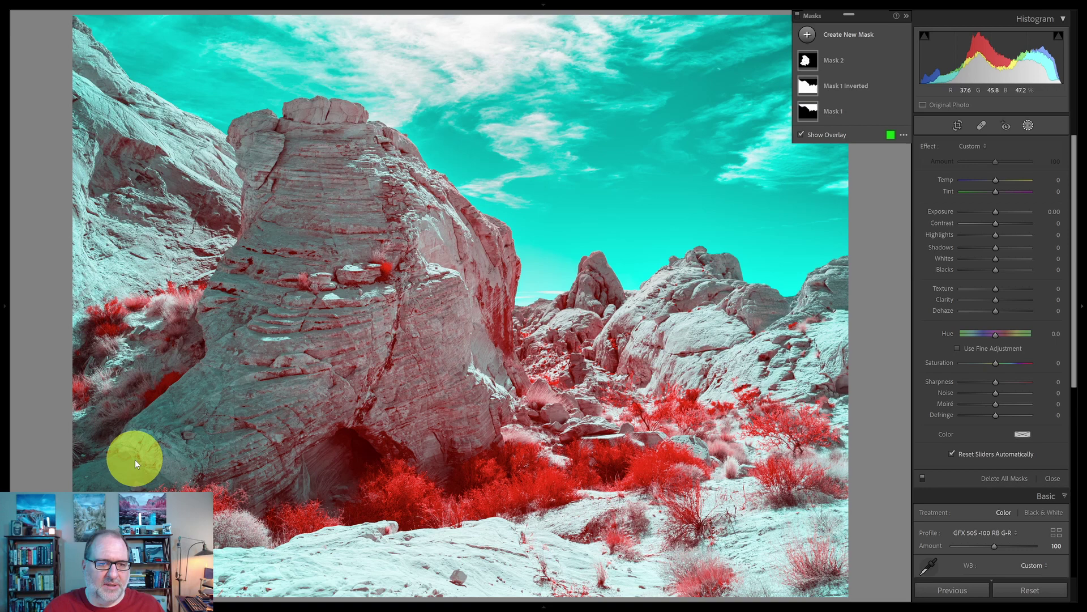
key(k)
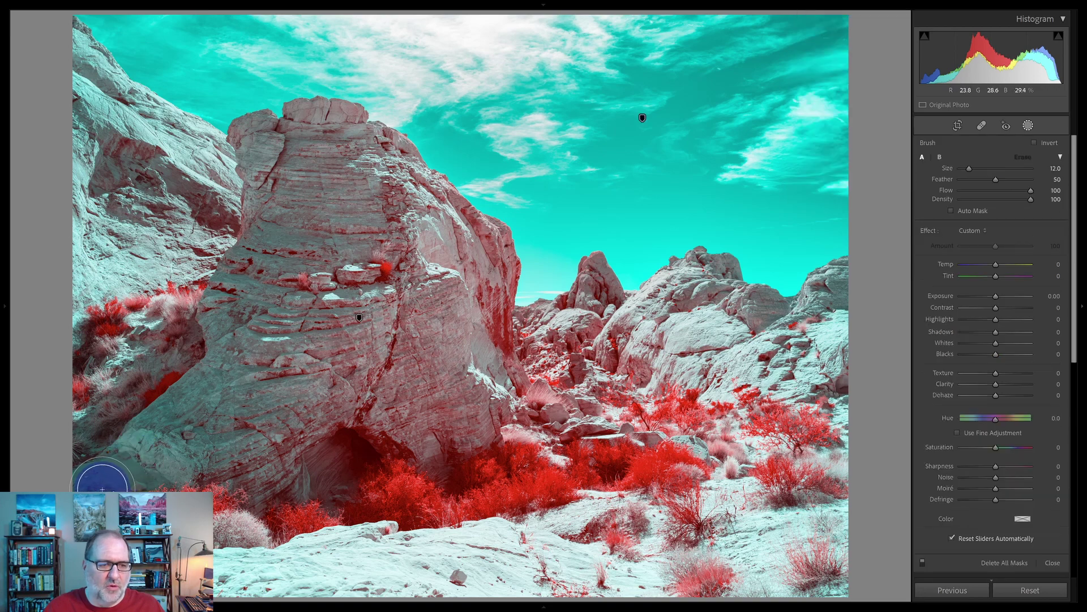
mouse_move(102, 484)
mouse_down()
mouse_move(113, 486)
mouse_move(104, 489)
mouse_up()
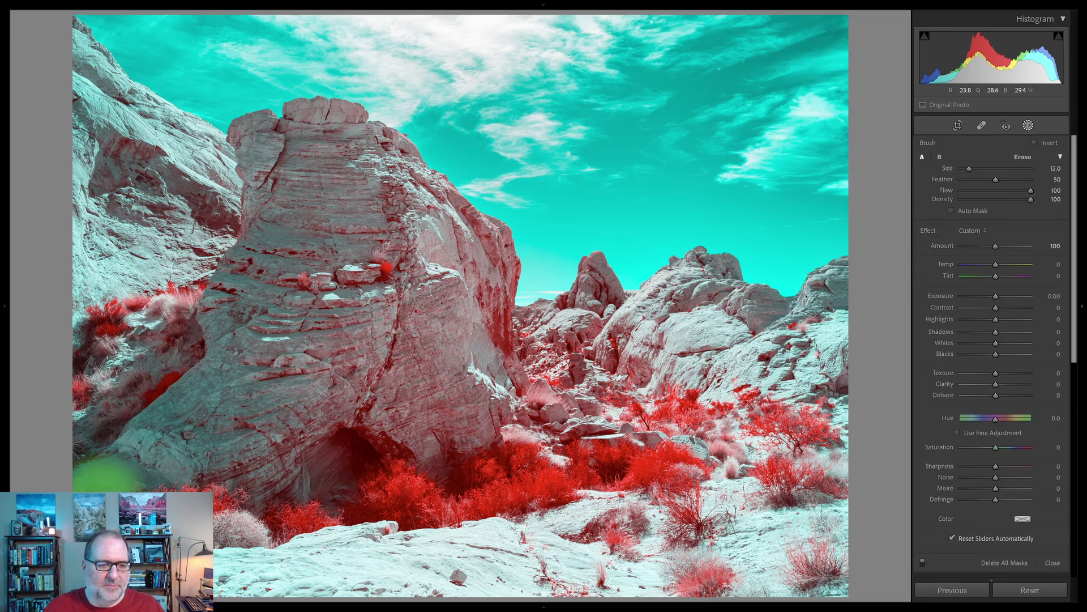
mouse_move(210, 569)
mouse_down()
mouse_move(230, 566)
mouse_move(219, 570)
mouse_move(149, 456)
mouse_move(199, 401)
mouse_move(267, 396)
mouse_move(209, 451)
mouse_move(239, 449)
mouse_move(243, 384)
mouse_move(85, 482)
mouse_up()
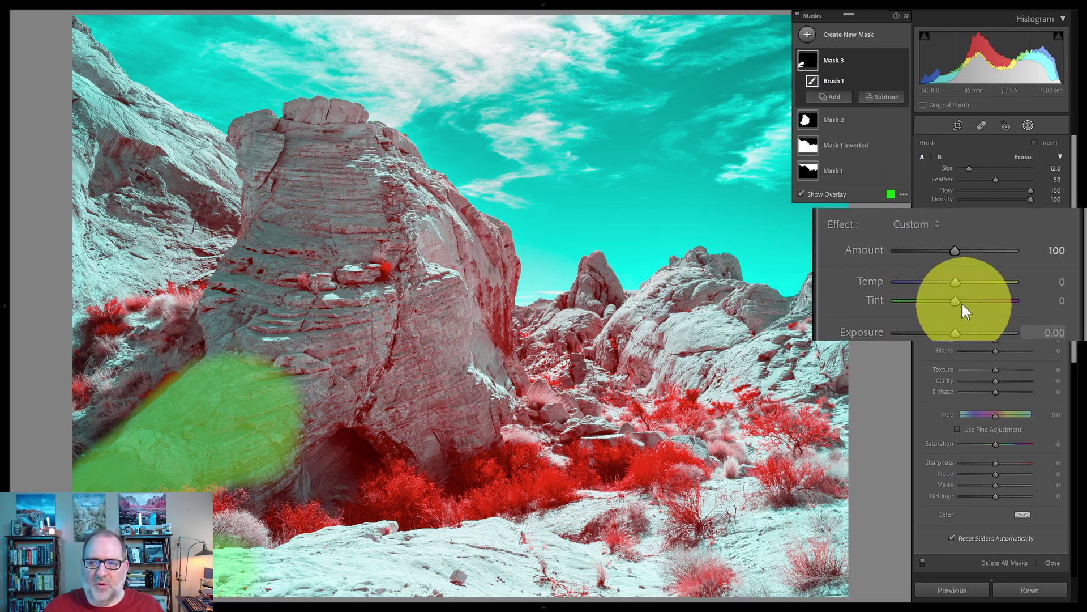
drag(941, 290, 929, 290)
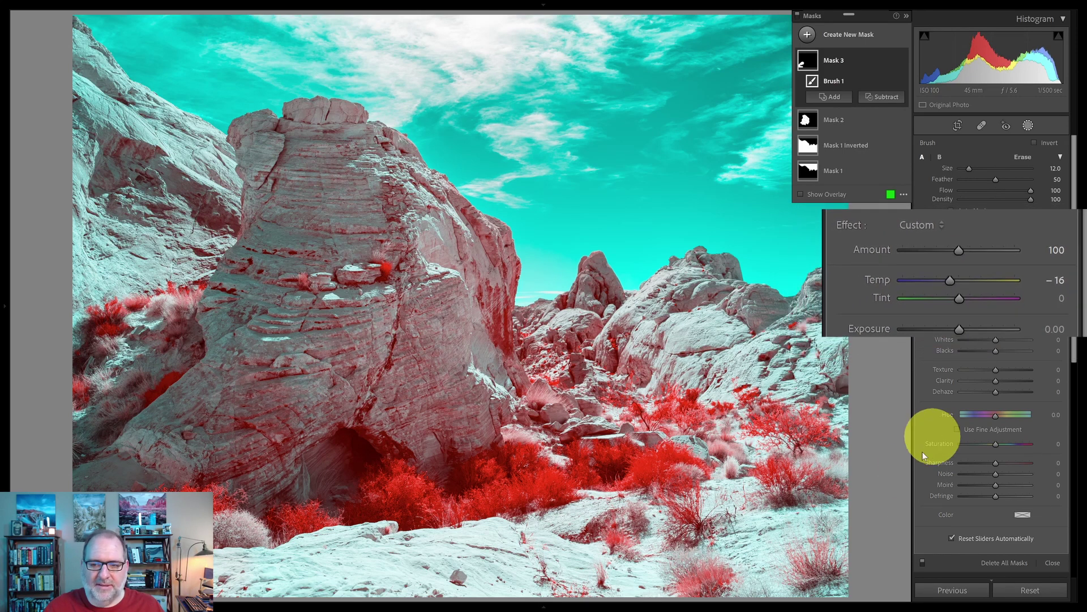
mouse_move(831, 524)
mouse_down()
mouse_move(828, 572)
mouse_move(801, 578)
mouse_move(829, 583)
mouse_move(842, 512)
mouse_move(839, 573)
mouse_move(808, 583)
mouse_move(842, 492)
mouse_move(830, 552)
mouse_move(841, 430)
mouse_move(828, 387)
mouse_move(840, 277)
mouse_move(843, 366)
mouse_move(820, 381)
mouse_move(822, 311)
mouse_move(843, 338)
mouse_move(842, 475)
mouse_up()
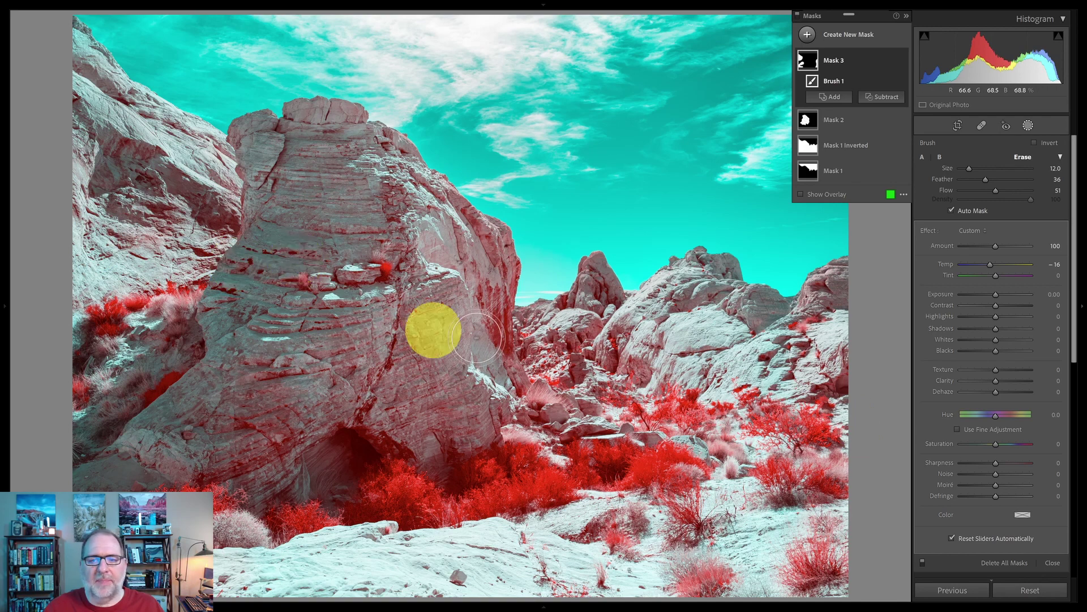
Close masking and reset the global Vibrance and Saturation to 0
key(alt)
key(h)
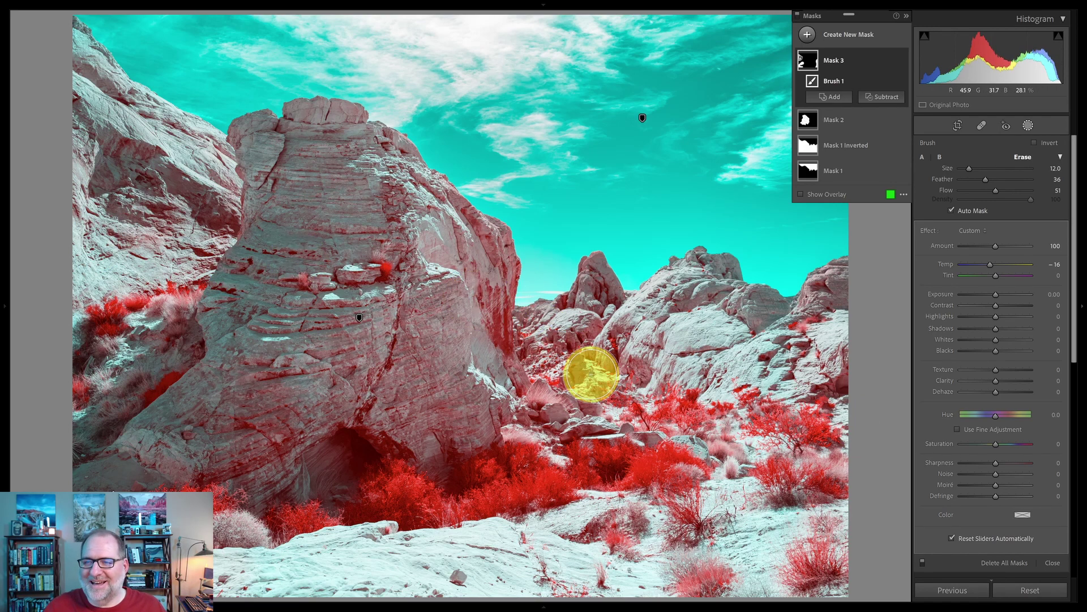
click(1055, 563)
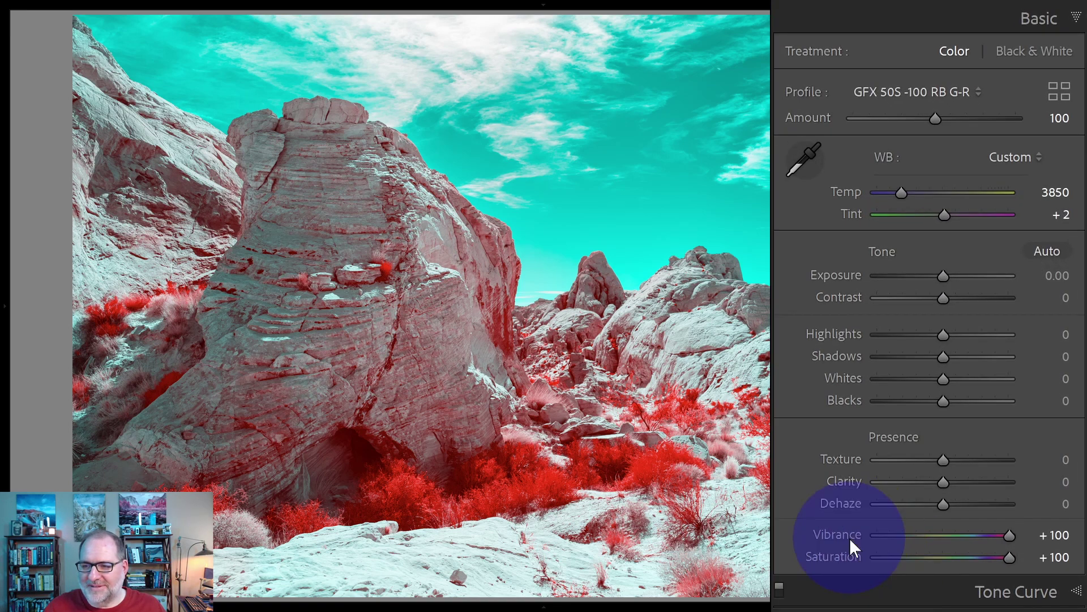
double_click(849, 538)
double_click(849, 557)
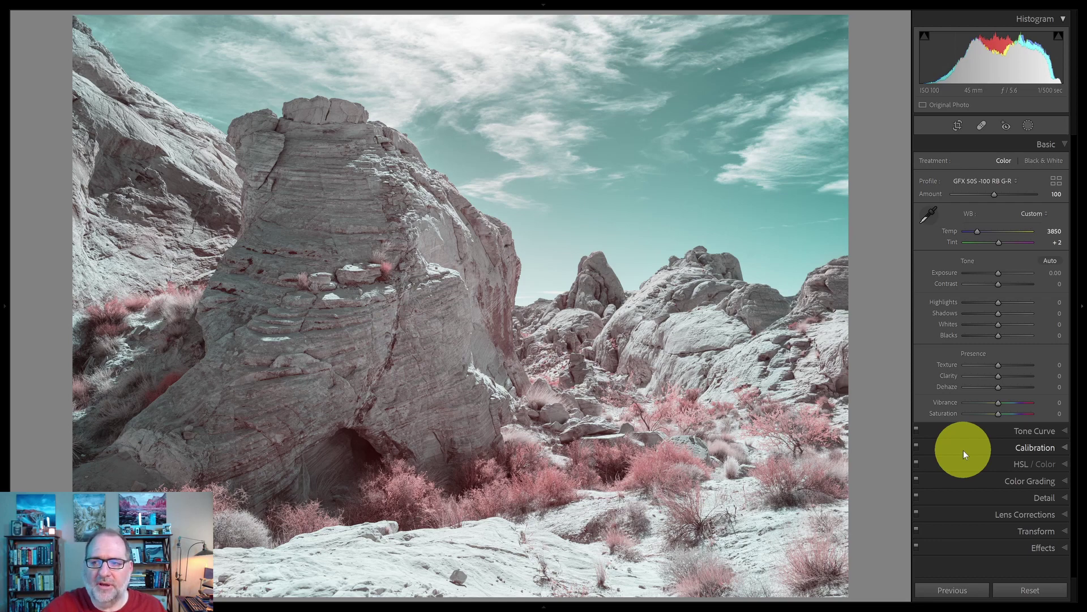
Give the Mask 1 Inverted foreground Texture 32, Clarity 38, Contrast 31 and Saturation 55
click(1028, 125)
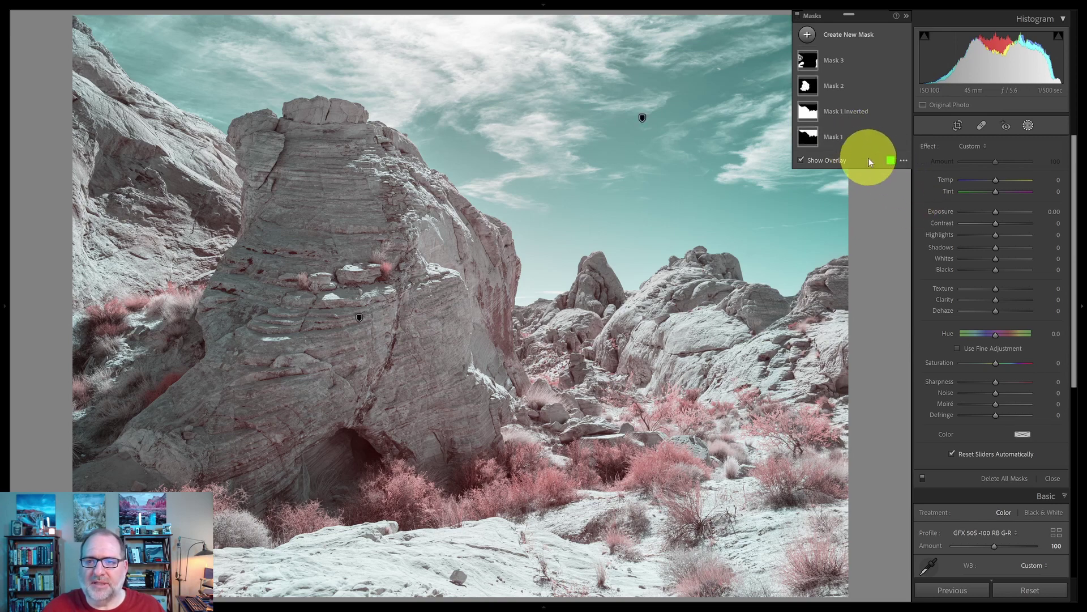
click(842, 113)
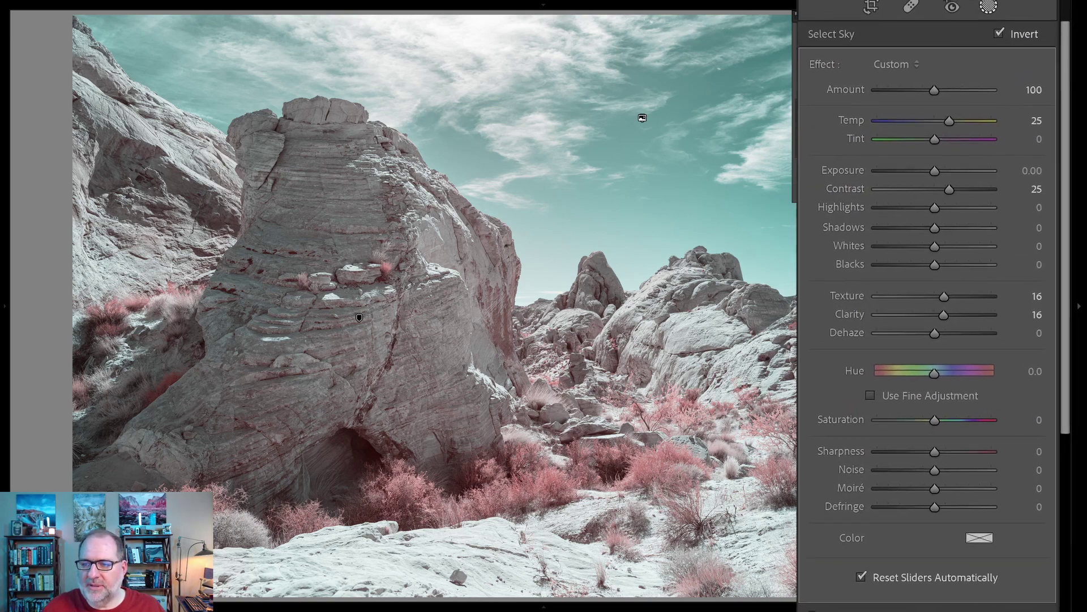
mouse_move(944, 296)
mouse_down()
mouse_move(919, 318)
mouse_move(935, 316)
mouse_up()
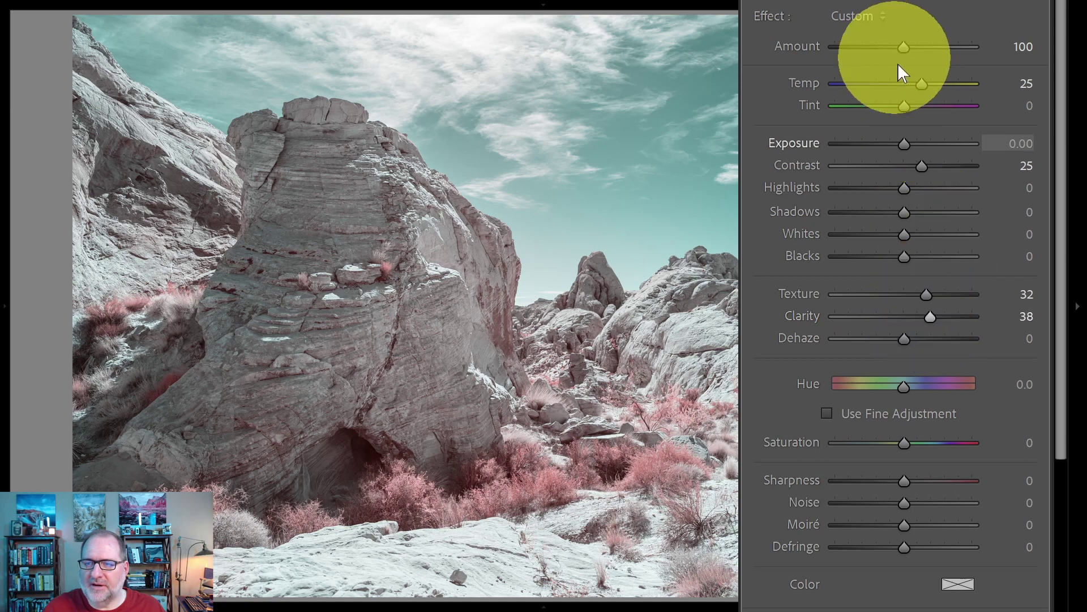
drag(920, 165, 921, 166)
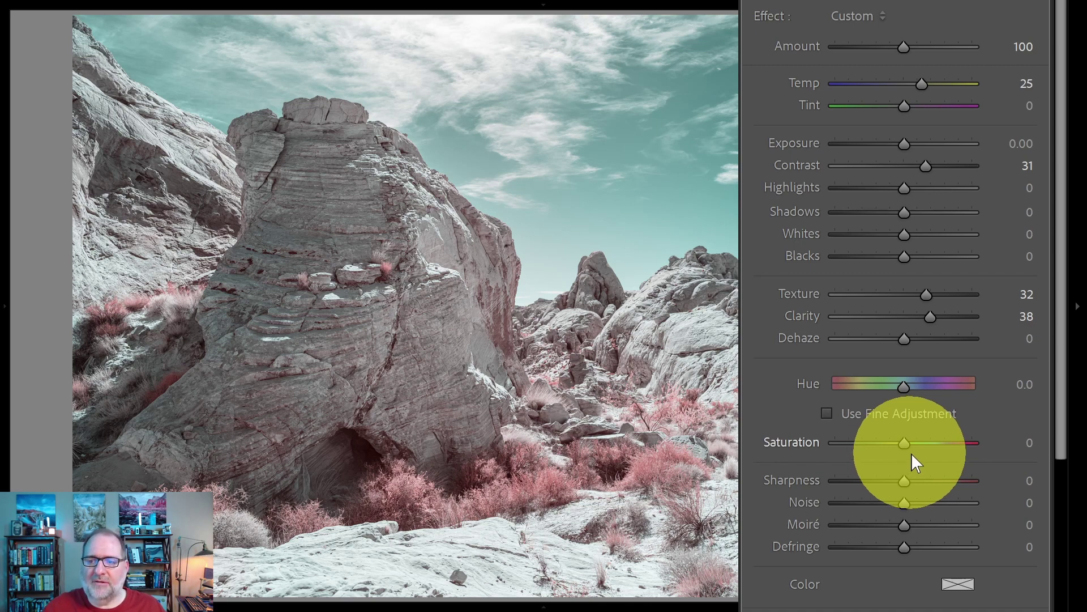
drag(905, 445, 938, 446)
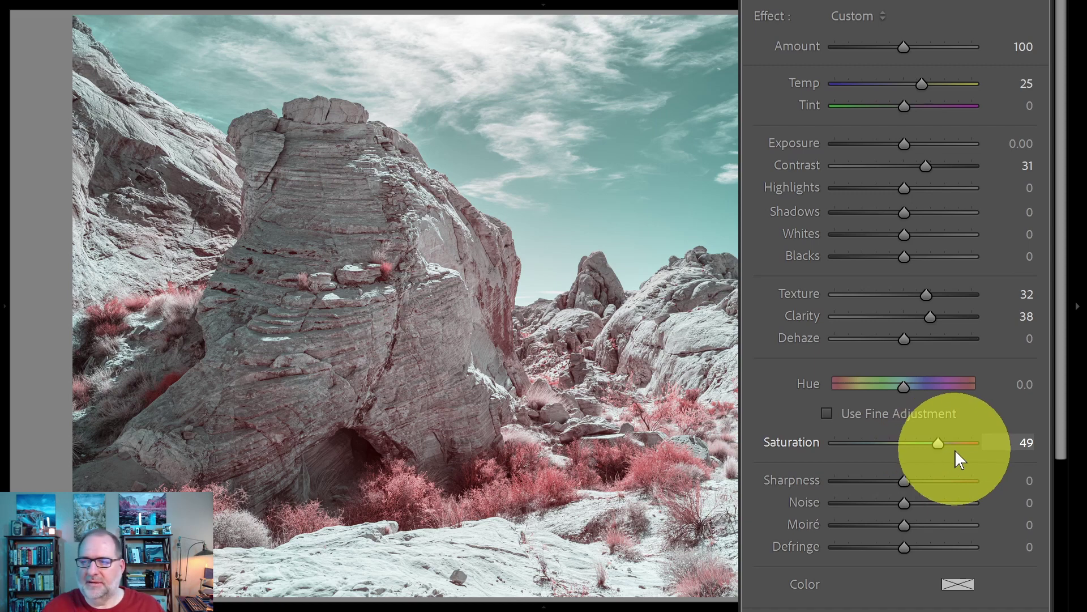
drag(938, 443, 1014, 379)
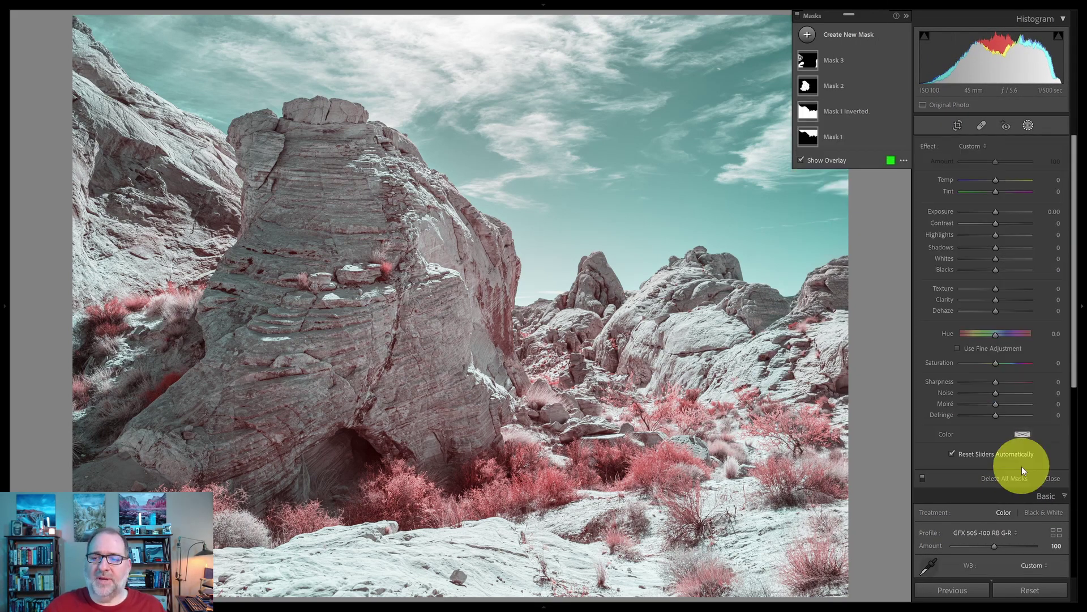
Close the Masking panel to return to the global Basic settings
click(1052, 478)
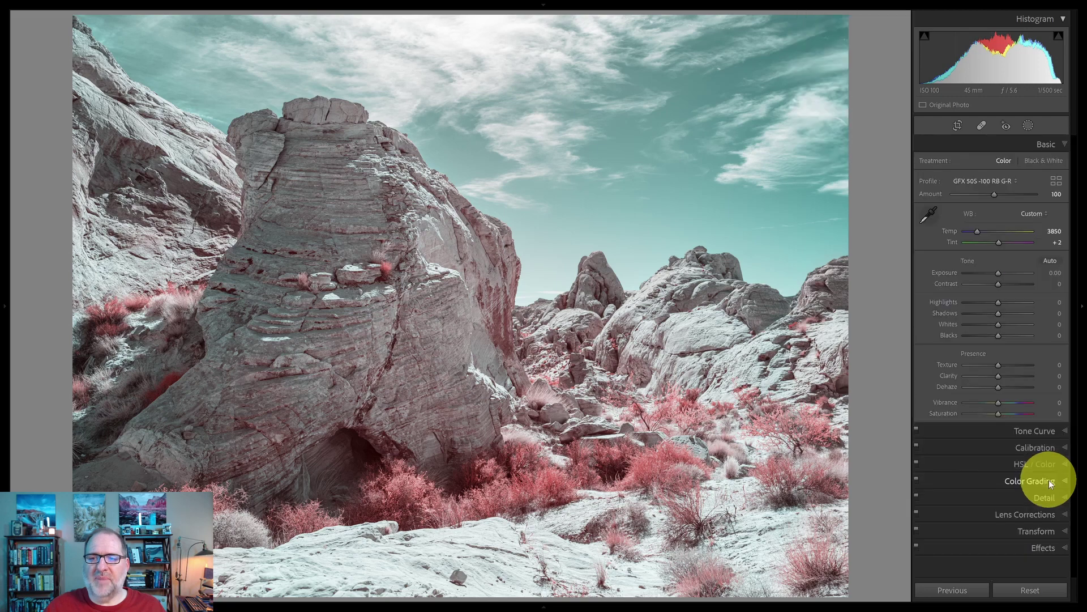